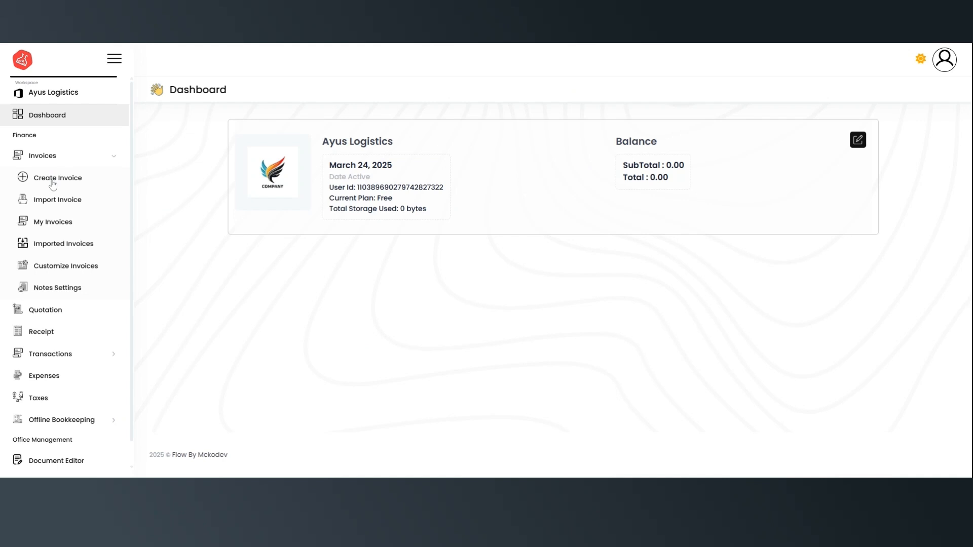
Start a new blank invoice 10001 and check the saved customer list.
{"action": "left_click", "coordinate": [55, 179]}
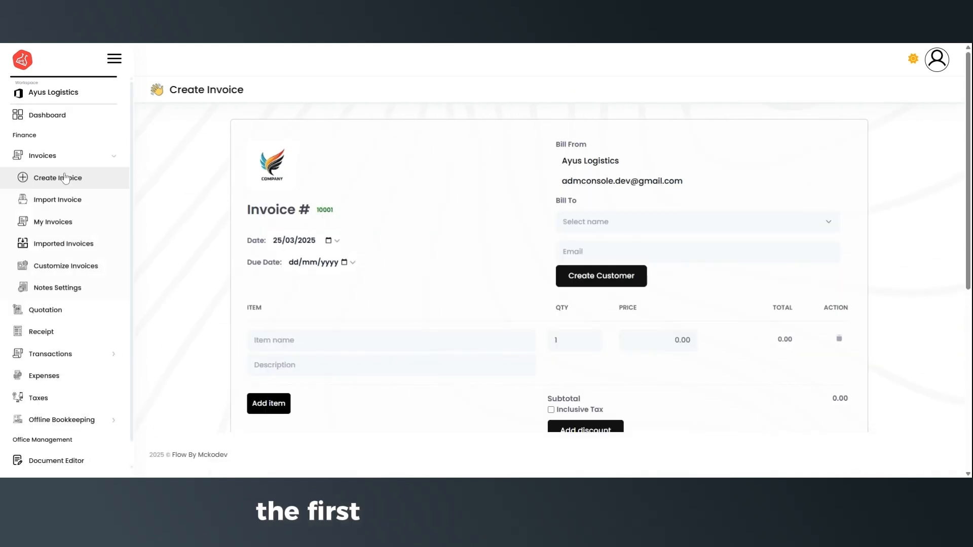
{"action": "left_click", "coordinate": [732, 223]}
{"action": "left_click", "coordinate": [731, 223]}
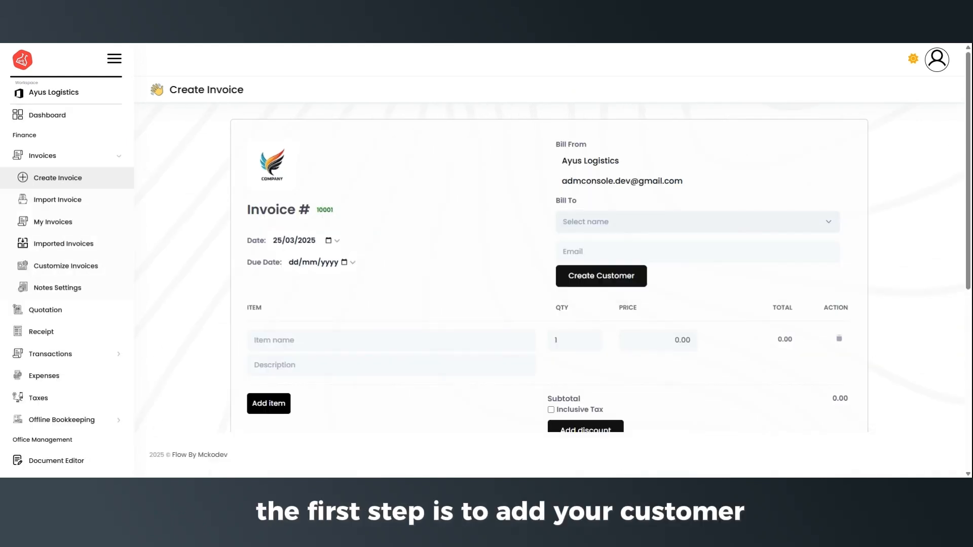
Add new customer Biz 1 with an e-mail and phone number as the Bill To.
{"action": "left_click", "coordinate": [602, 275]}
{"action": "left_click", "coordinate": [357, 188]}
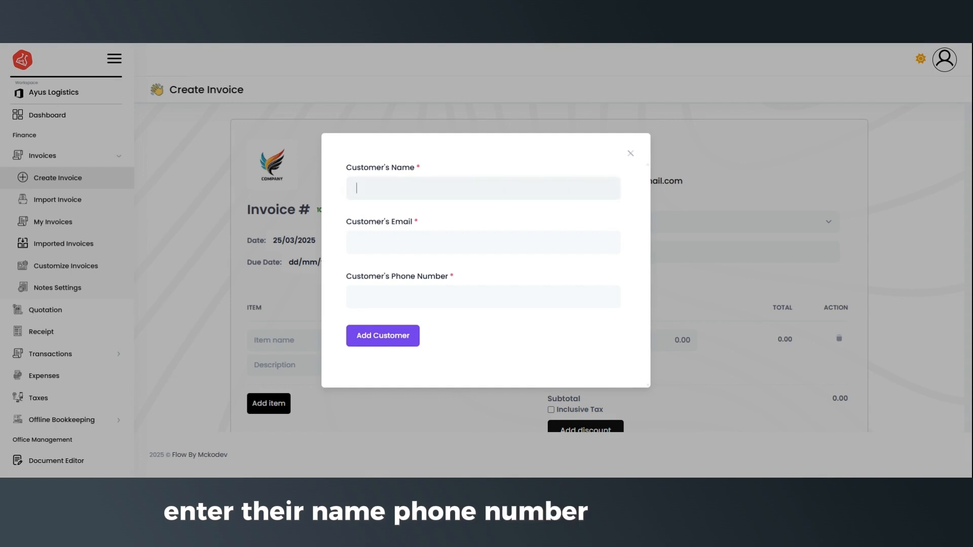
{"action": "type", "text": "Biz 1"}
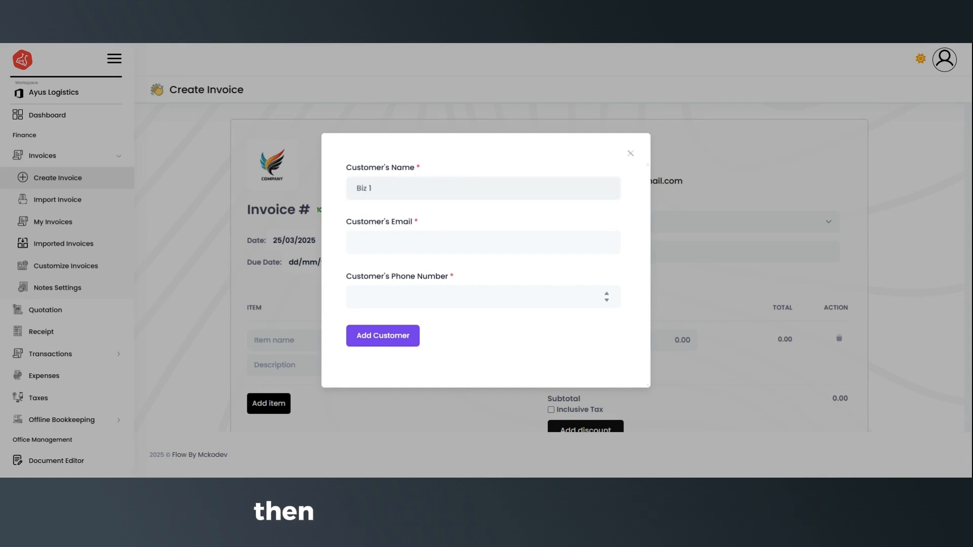
{"action": "left_click", "coordinate": [358, 242]}
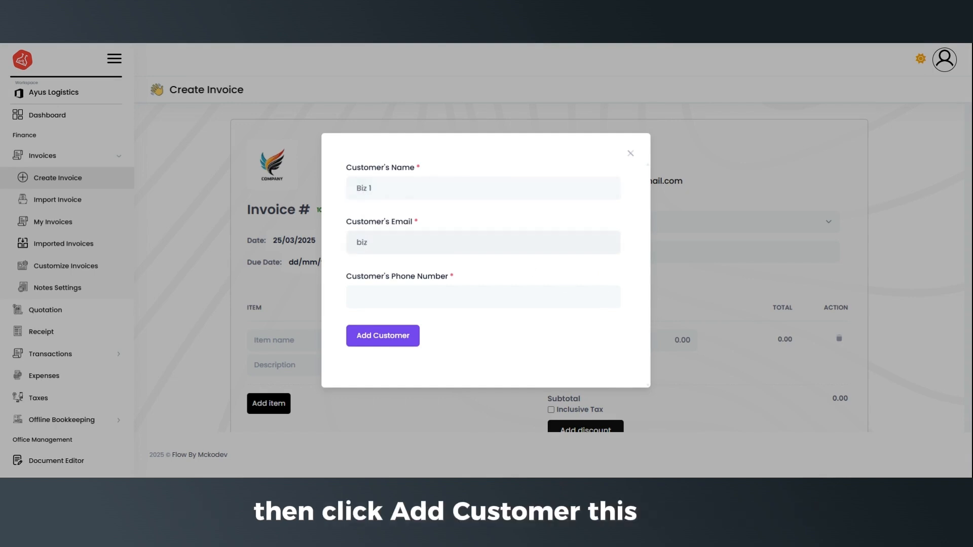
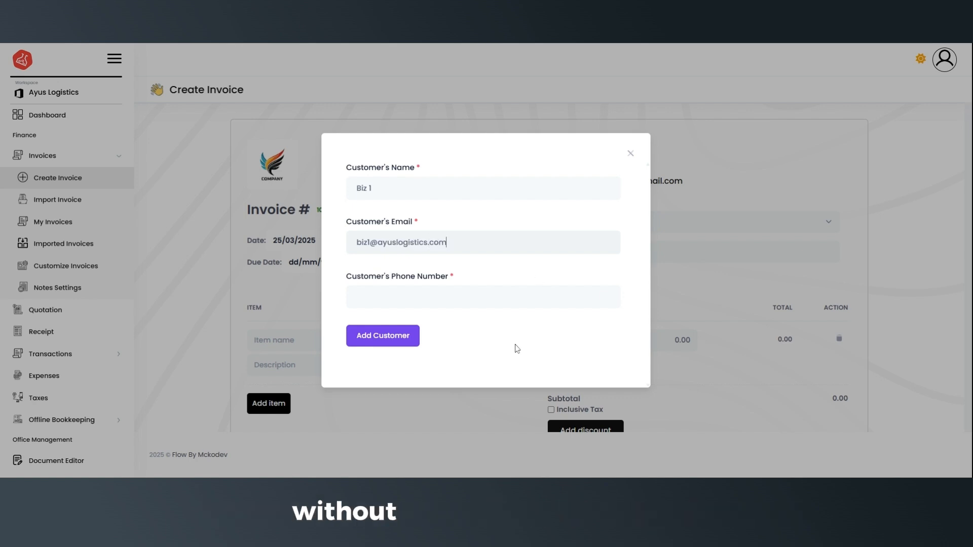
{"action": "key", "text": "Tab"}
{"action": "type", "text": "+234817"}
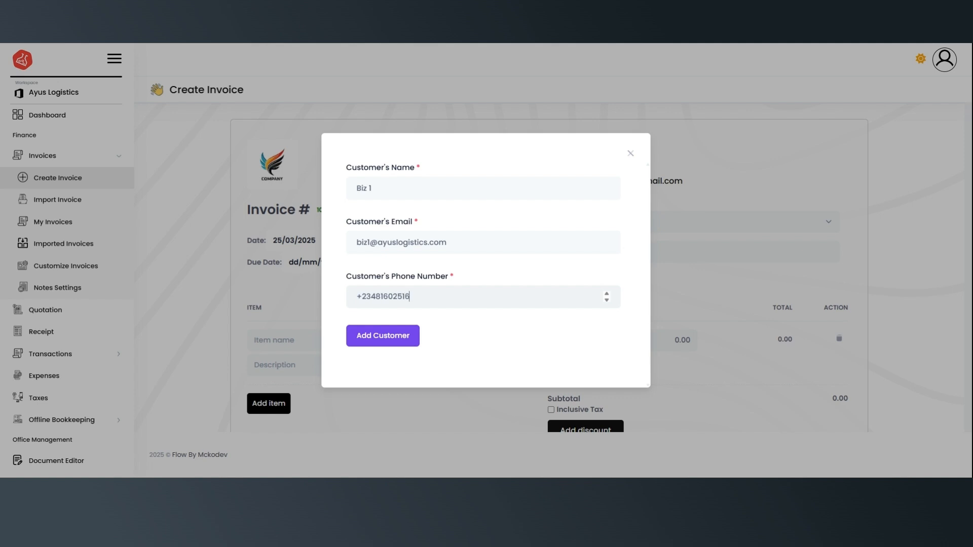
{"action": "left_click", "coordinate": [387, 335]}
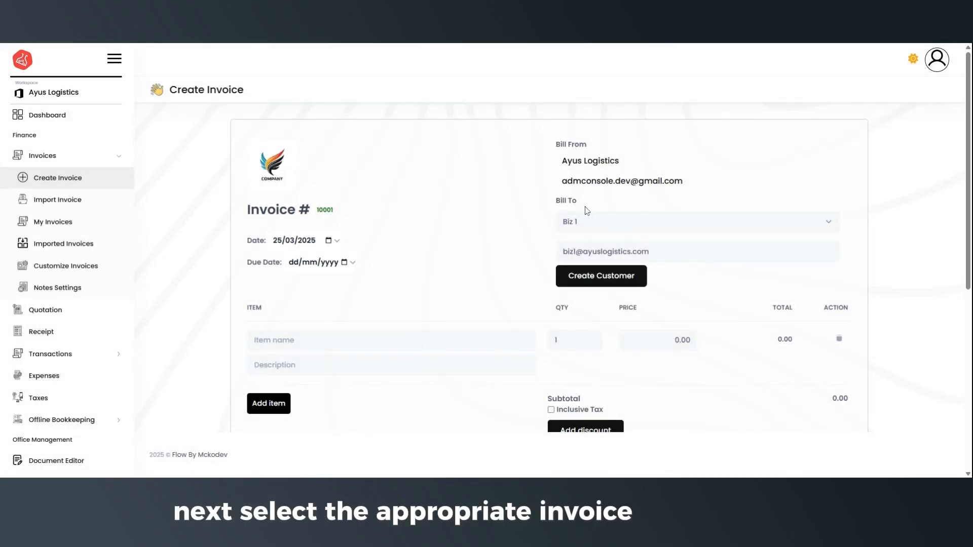
Enter items 'Purchase of Item' at 100000 and Logistics at 20000.
{"action": "scroll", "coordinate": [373, 266], "scroll_direction": "down", "scroll_amount": 3}
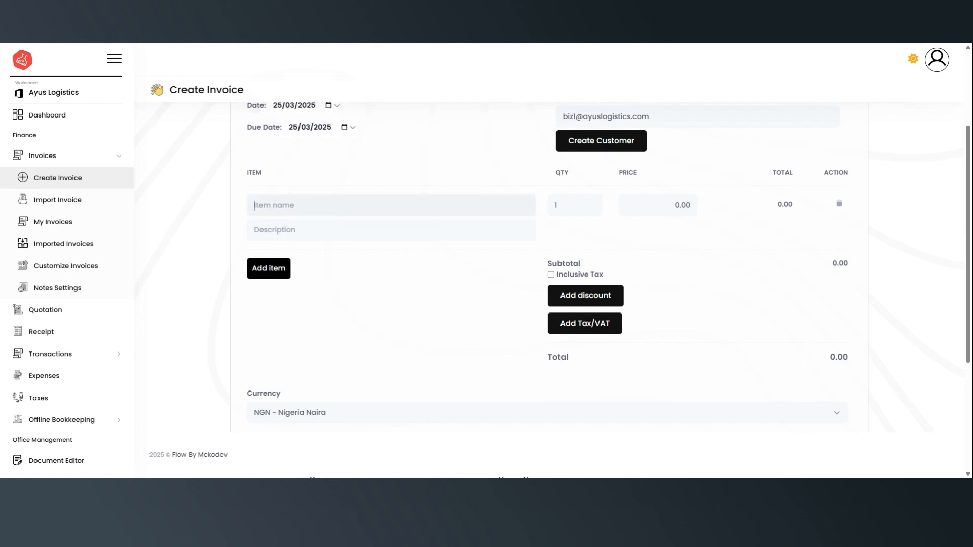
{"action": "type", "text": "Purchas"}
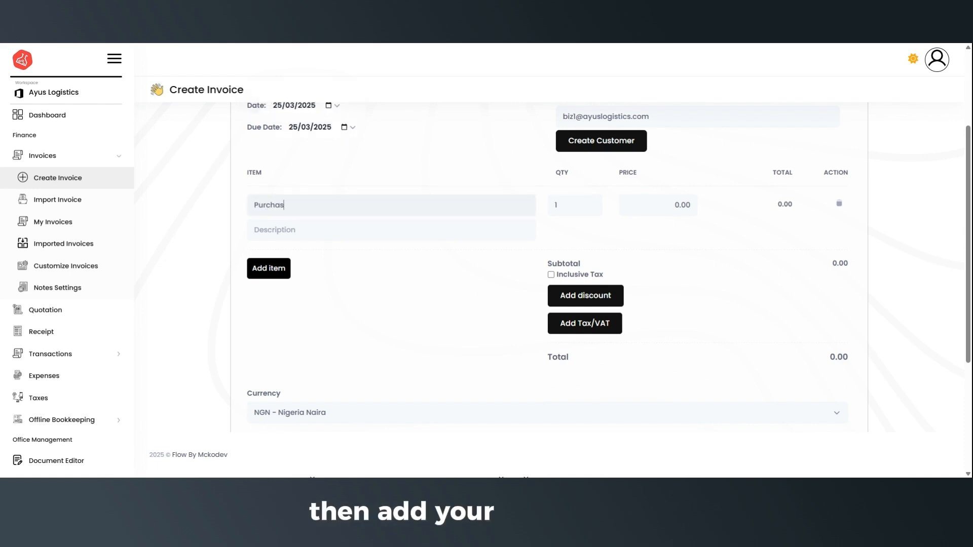
{"action": "type", "text": "e of Item"}
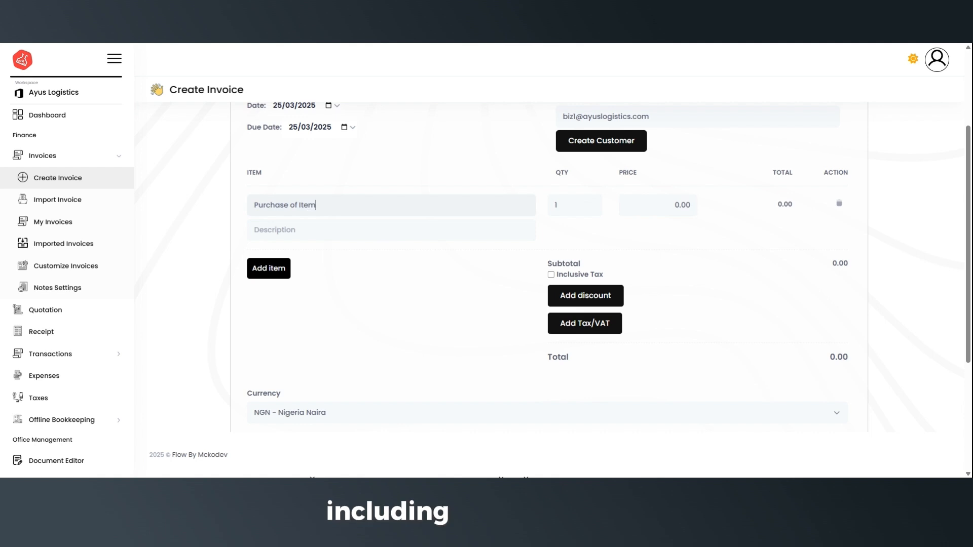
{"action": "left_click_drag", "start_coordinate": [674, 205], "coordinate": [708, 208]}
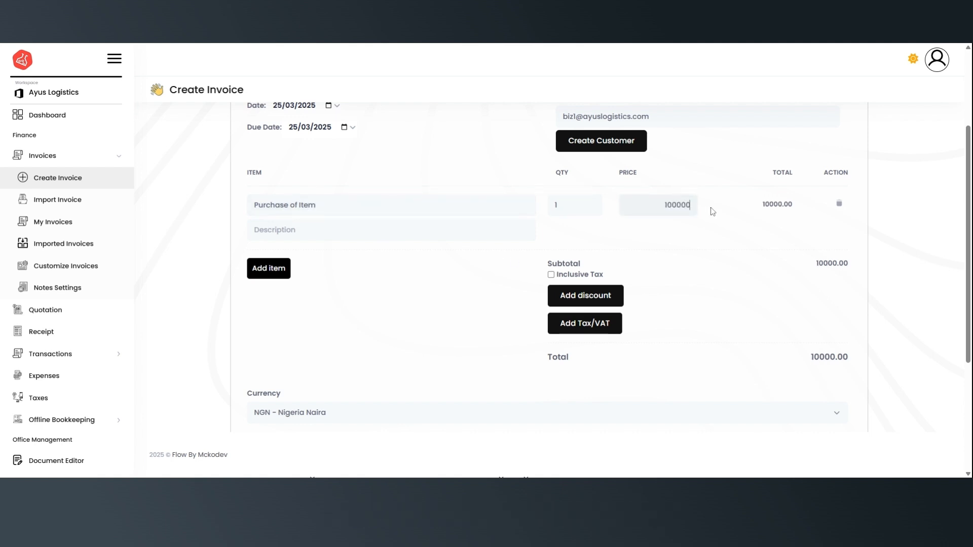
{"action": "left_click", "coordinate": [274, 268]}
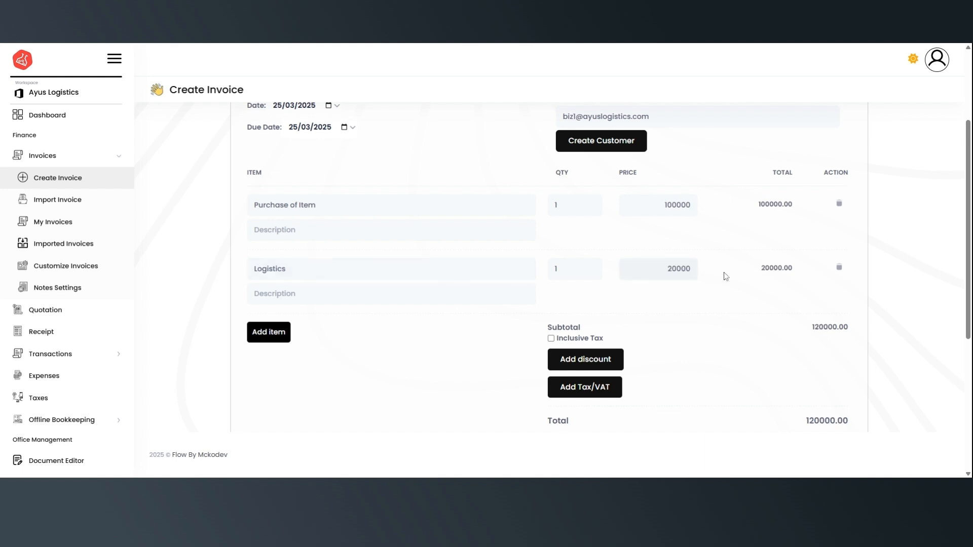
{"action": "scroll", "coordinate": [368, 314], "scroll_direction": "down", "scroll_amount": 3}
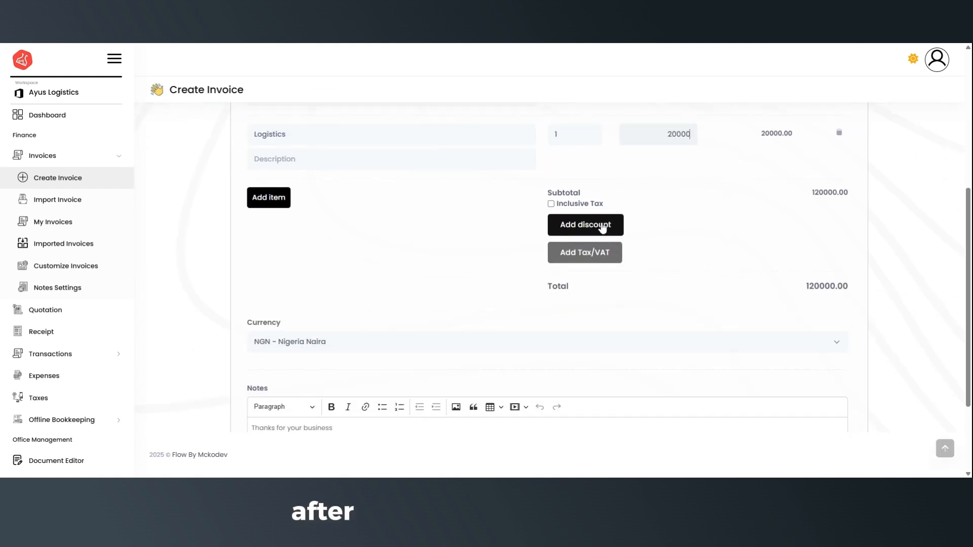
Add a 7.5% tax, trying Inclusive Tax before reverting to exclusive, for a 129000.00 total.
{"action": "left_click", "coordinate": [589, 257]}
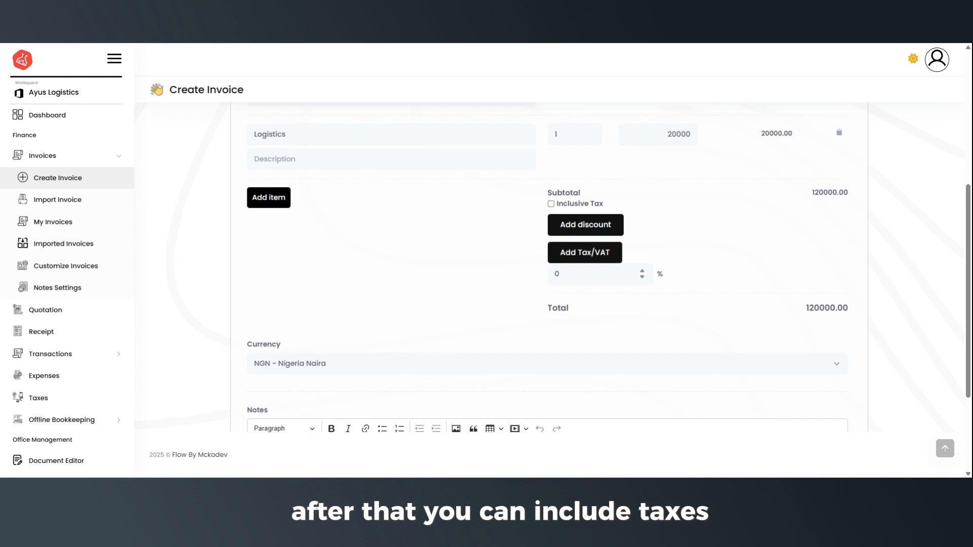
{"action": "type", "text": "7"}
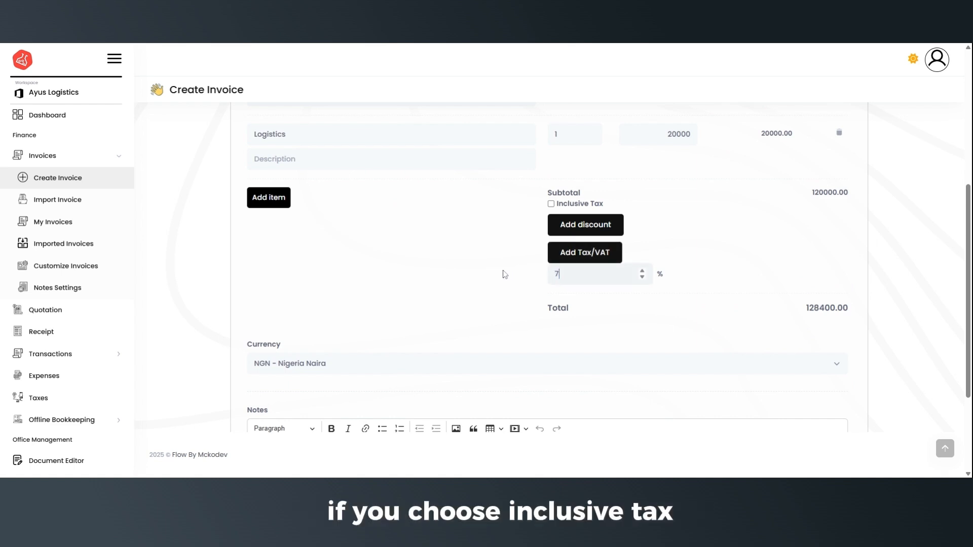
{"action": "type", "text": ".5"}
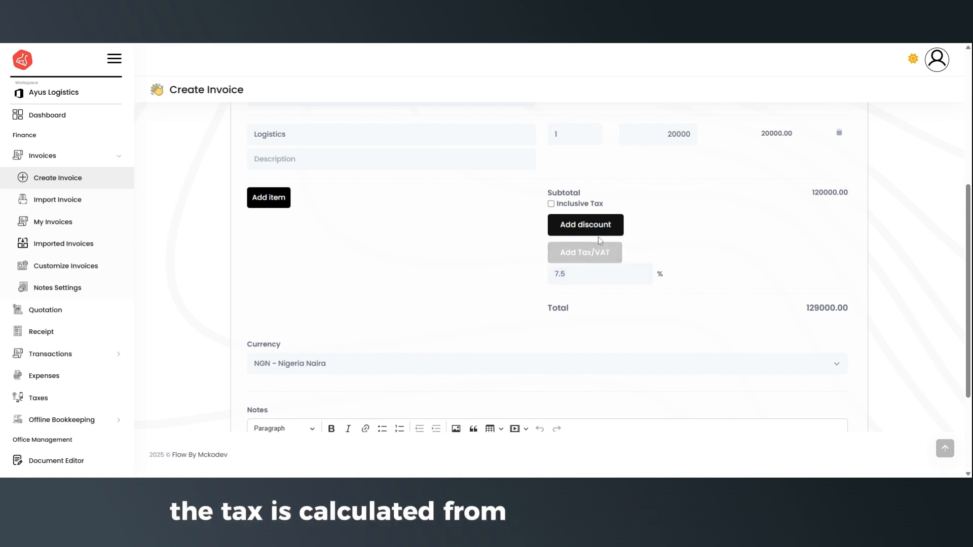
{"action": "left_click", "coordinate": [551, 204]}
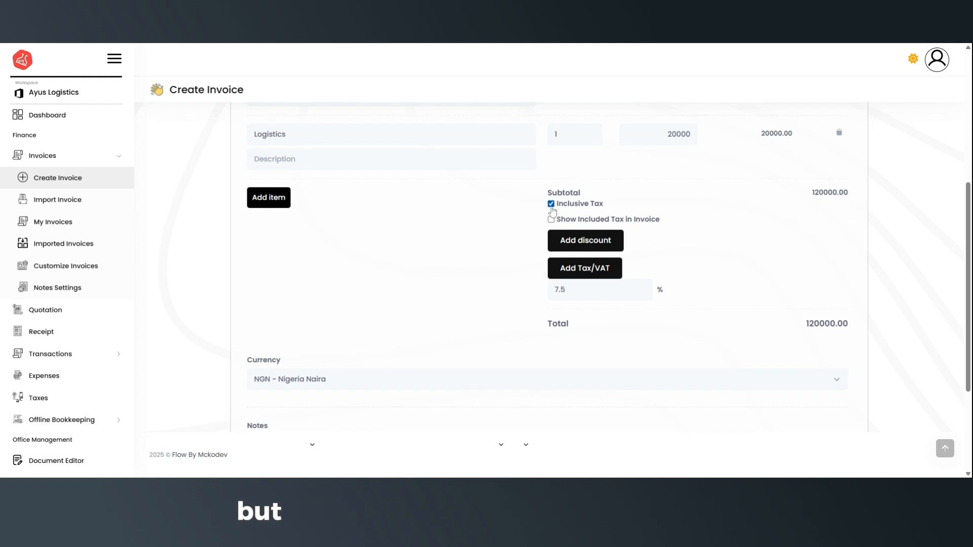
{"action": "left_click", "coordinate": [552, 221]}
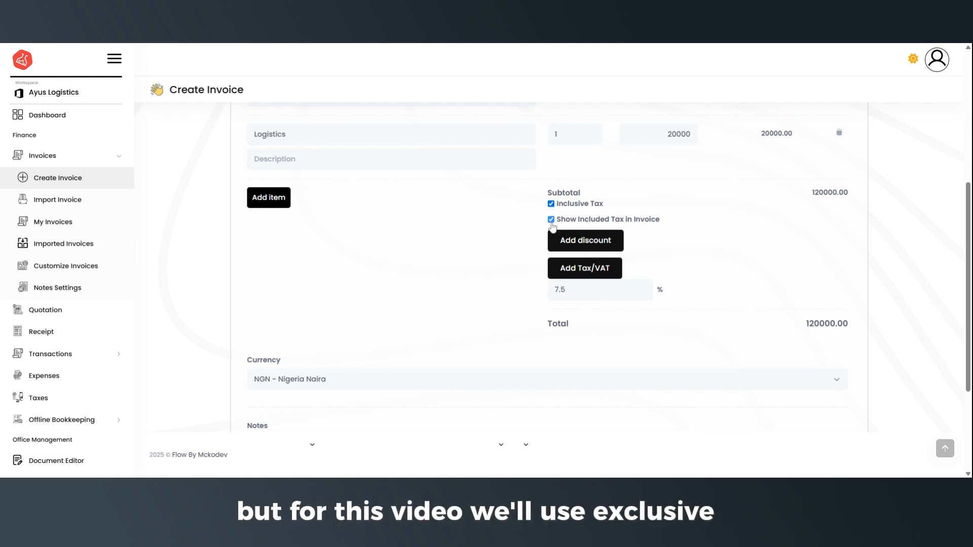
{"action": "left_click", "coordinate": [551, 204]}
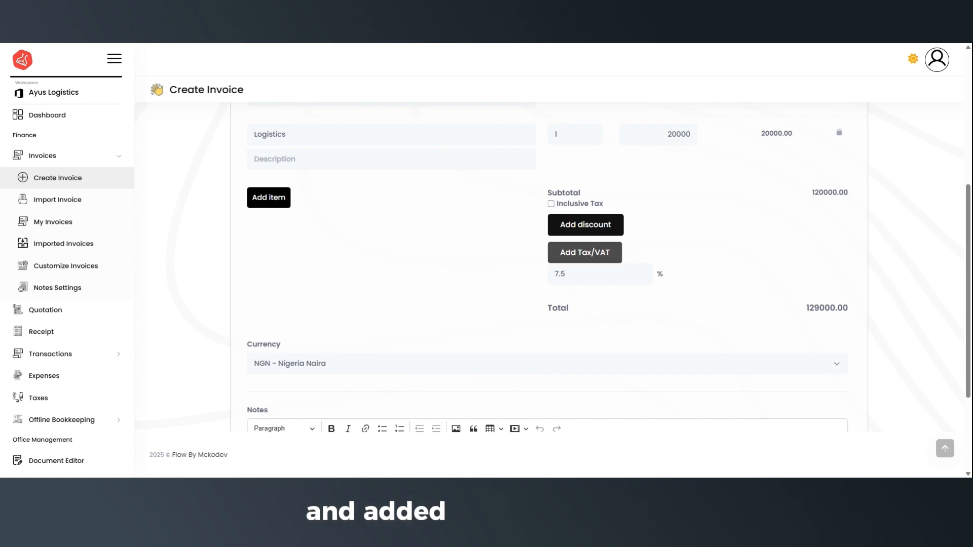
{"action": "scroll", "coordinate": [419, 314], "scroll_direction": "down", "scroll_amount": 3}
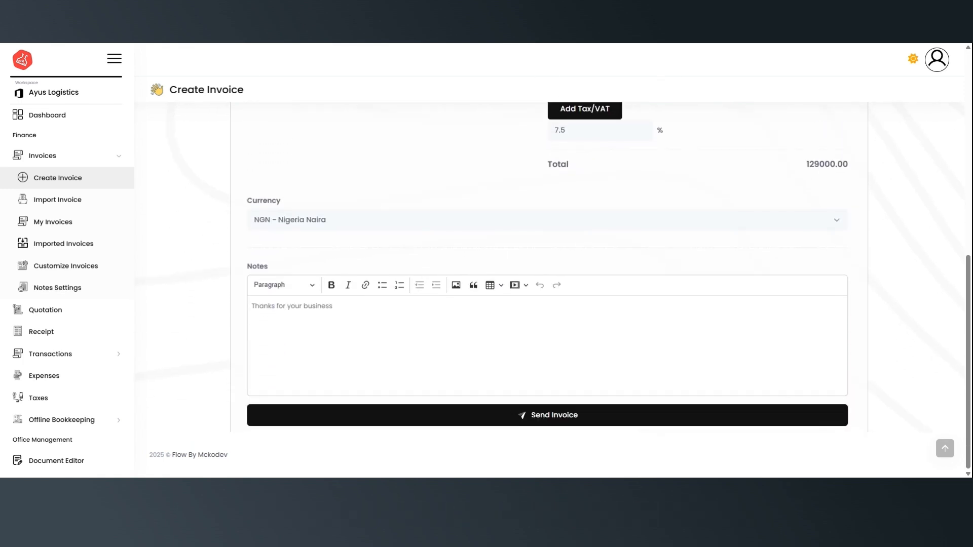
Write the note 'Thanks for Patronage. Kindly Pay to' with bank details, then send the invoice.
{"action": "left_click", "coordinate": [291, 307]}
{"action": "type", "text": "T"}
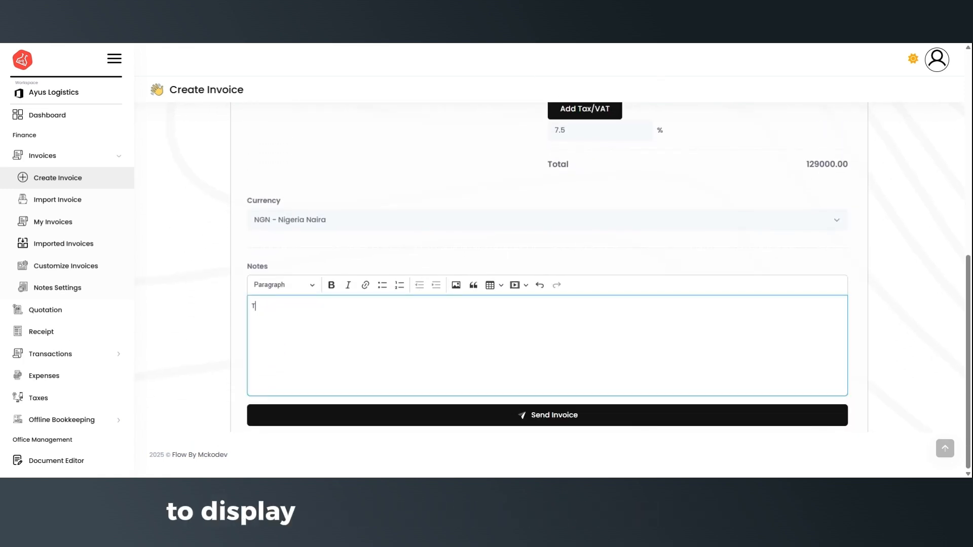
{"action": "type", "text": "hanks for P"}
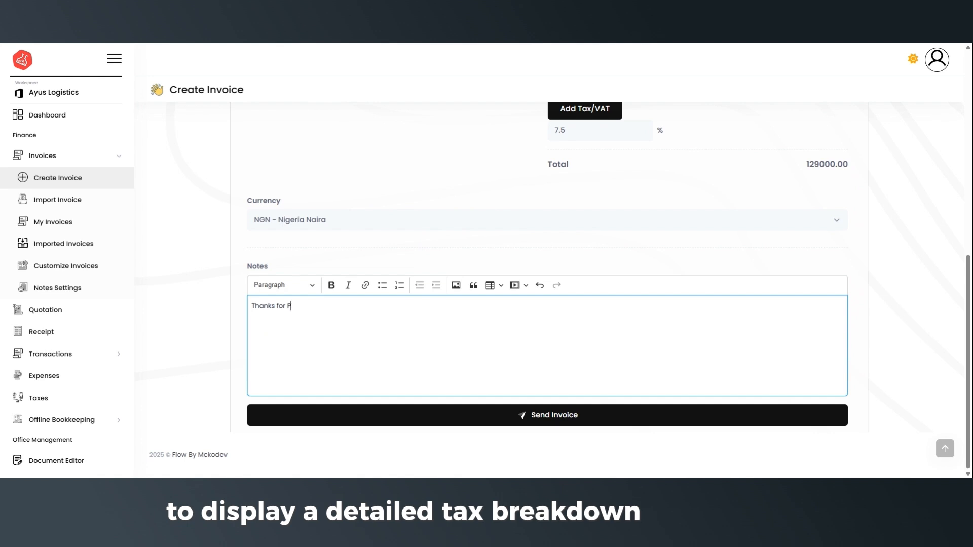
{"action": "type", "text": "atronage. "}
{"action": "type", "text": "k"}
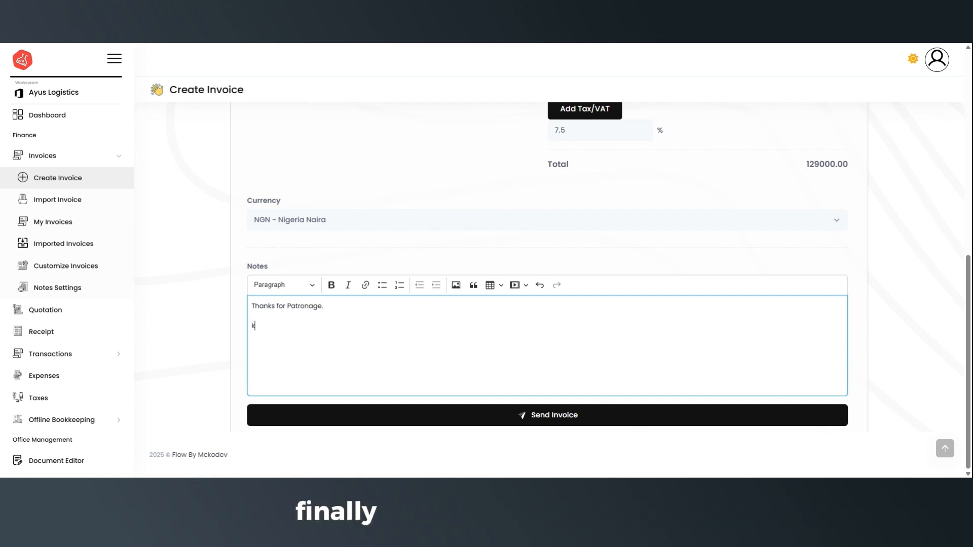
{"action": "type", "text": "indly Pay to"}
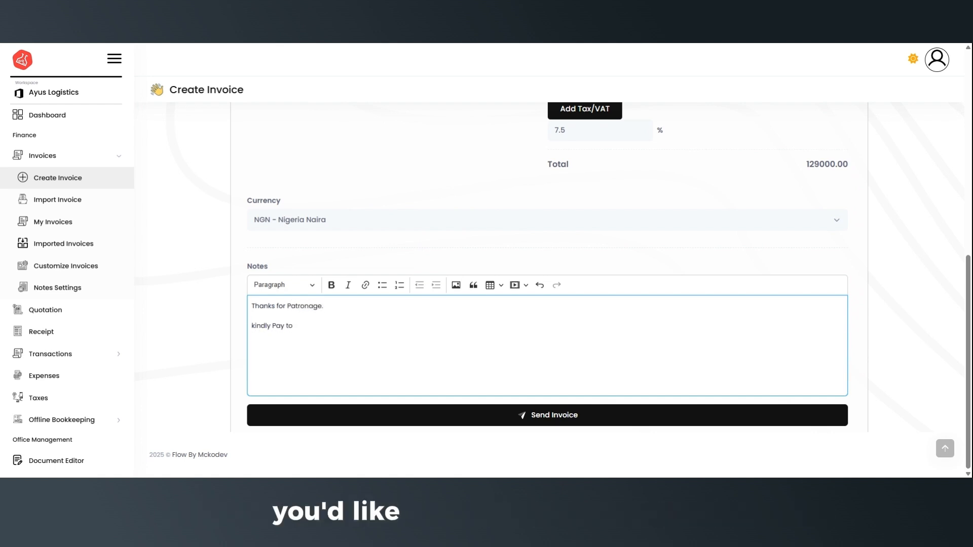
{"action": "left_click", "coordinate": [255, 325]}
{"action": "key", "text": "BackSpace"}
{"action": "type", "text": "K"}
{"action": "key", "text": "shift+Return"}
{"action": "type", "text": "First Bank"}
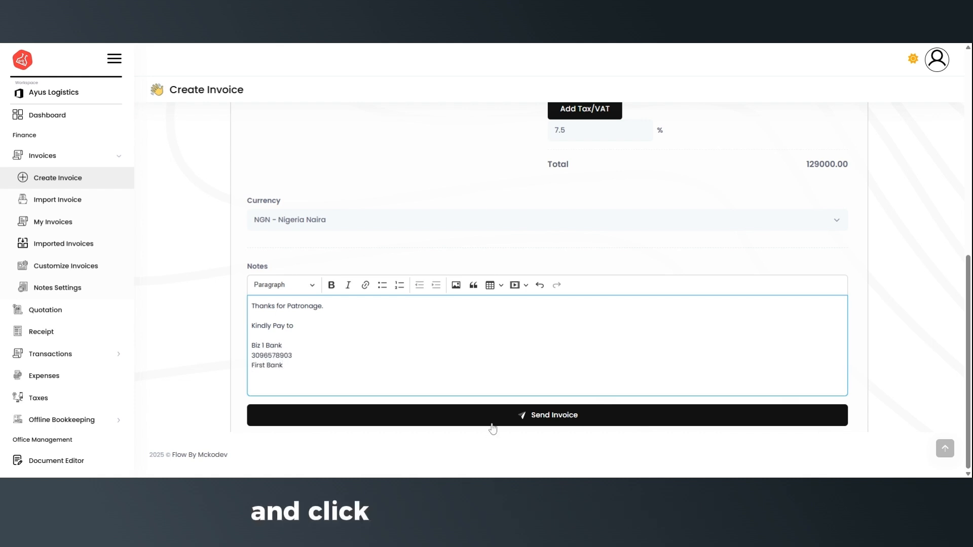
{"action": "left_click", "coordinate": [527, 415]}
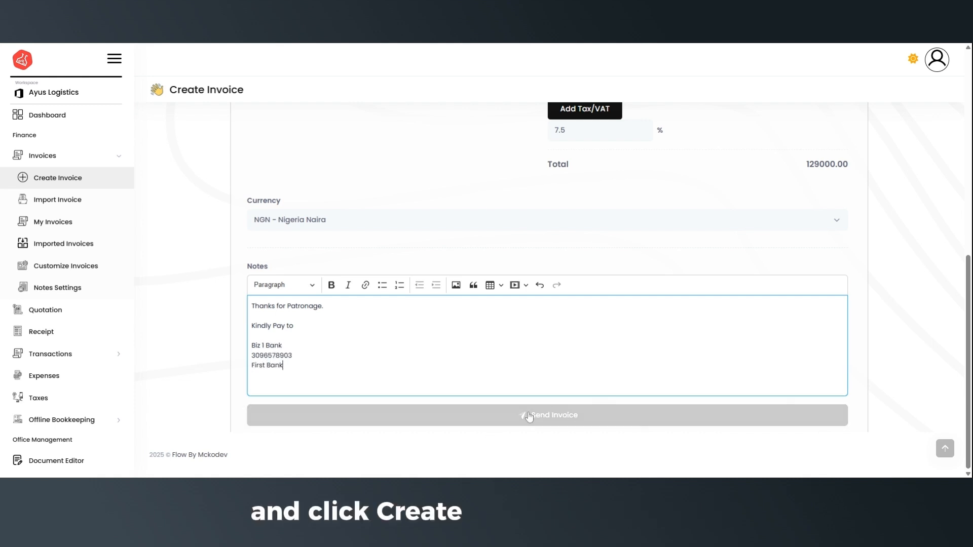
{"action": "left_click", "coordinate": [565, 426]}
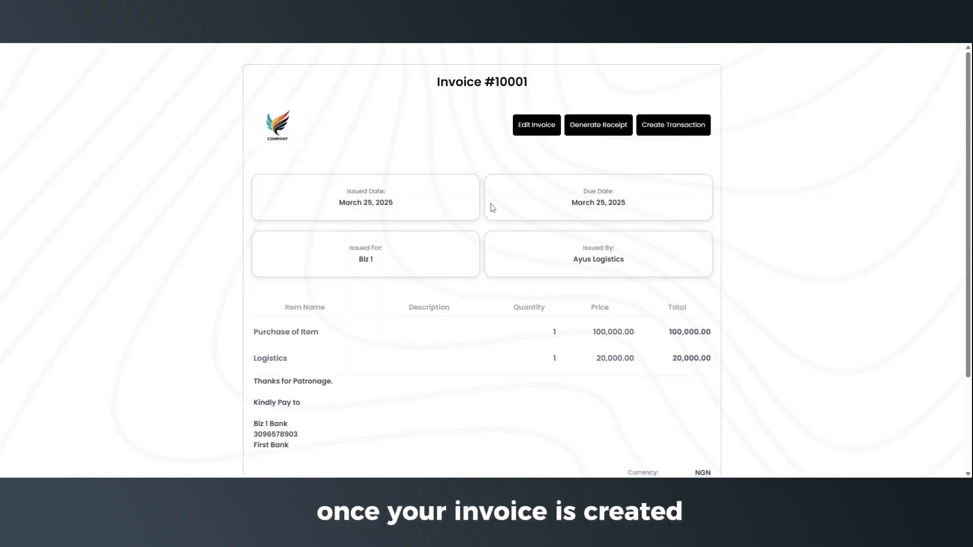
Scroll through Invoice #10001 to check its items and 129,000.00 total.
{"action": "scroll", "coordinate": [628, 245], "scroll_direction": "down", "scroll_amount": 3}
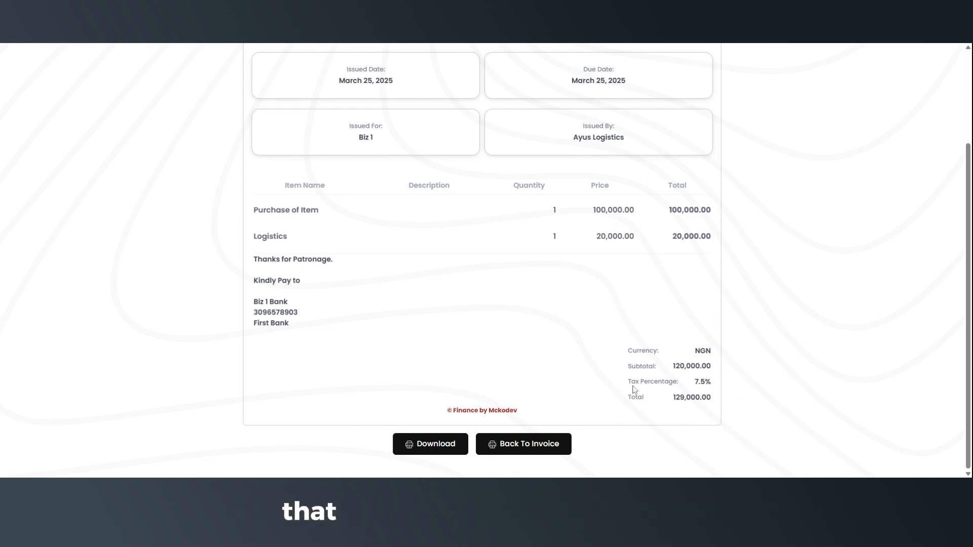
{"action": "scroll", "coordinate": [640, 314], "scroll_direction": "up", "scroll_amount": 2}
{"action": "scroll", "coordinate": [640, 312], "scroll_direction": "up", "scroll_amount": 1}
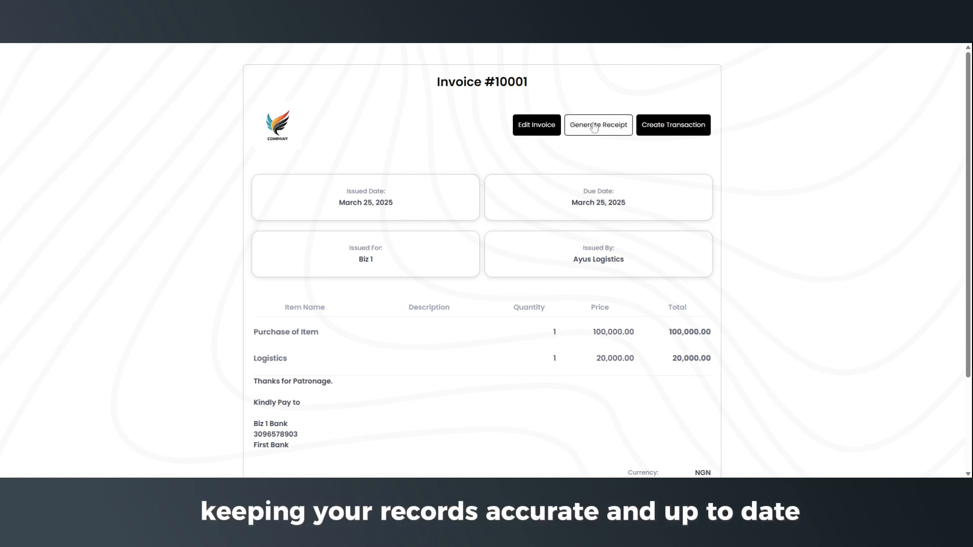
Generate a receipt for a 30000 payment dated 24/03/2025 on Invoice #10001.
{"action": "left_click", "coordinate": [621, 135]}
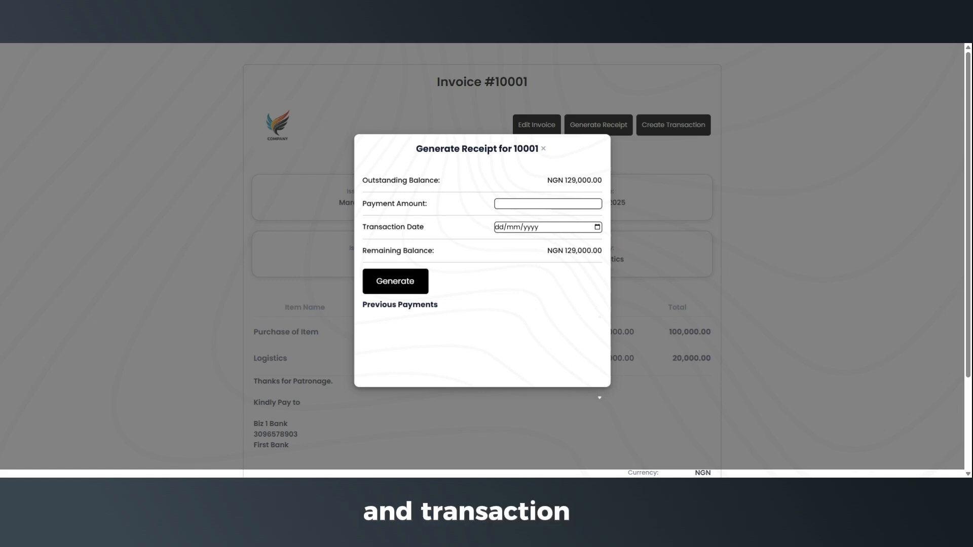
{"action": "type", "text": "0"}
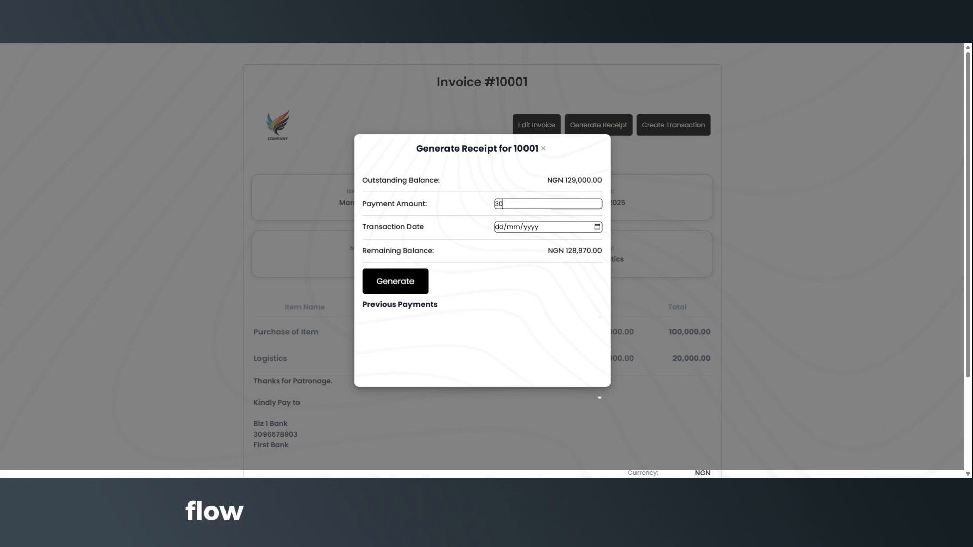
{"action": "type", "text": "000"}
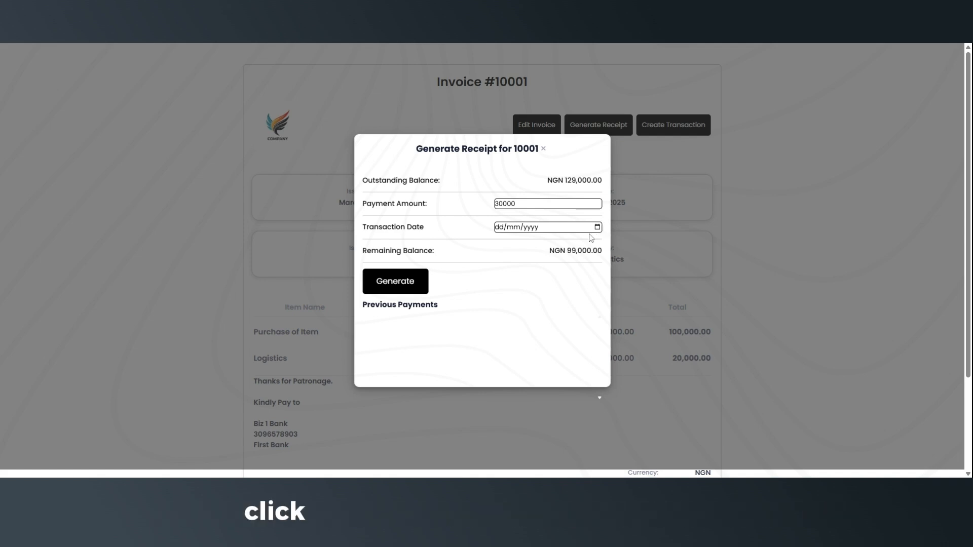
{"action": "left_click", "coordinate": [517, 339]}
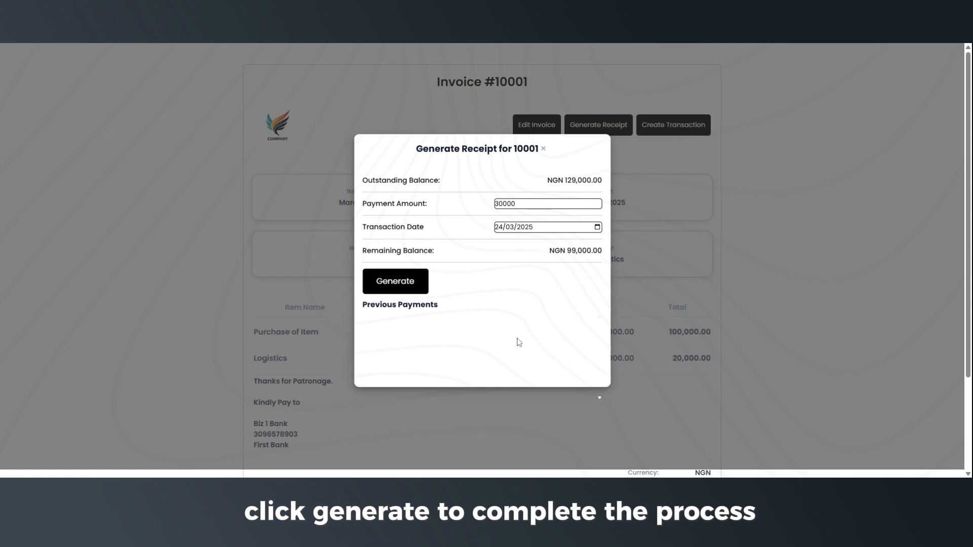
{"action": "left_click", "coordinate": [403, 287]}
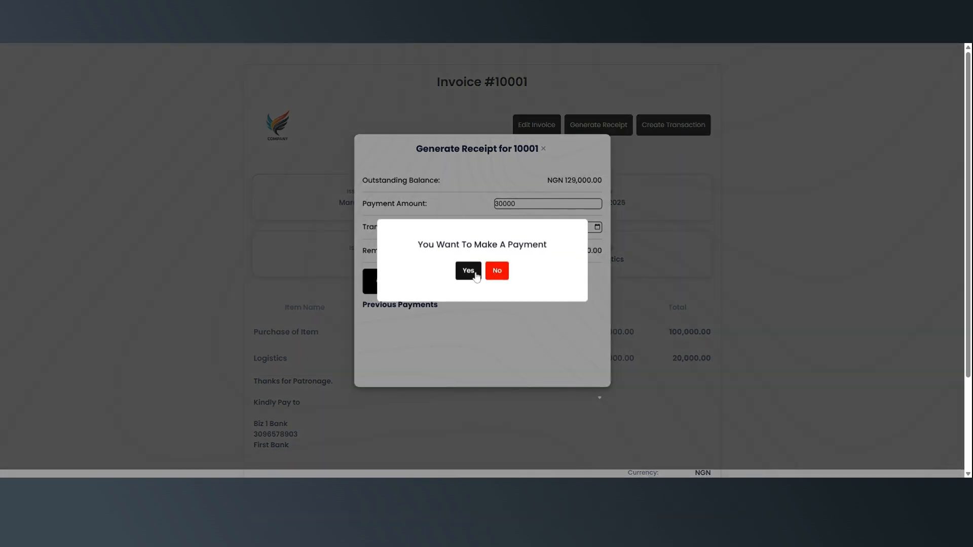
Confirm the payment and review receipt 100001 showing 30,000.00 paid.
{"action": "left_click", "coordinate": [470, 272]}
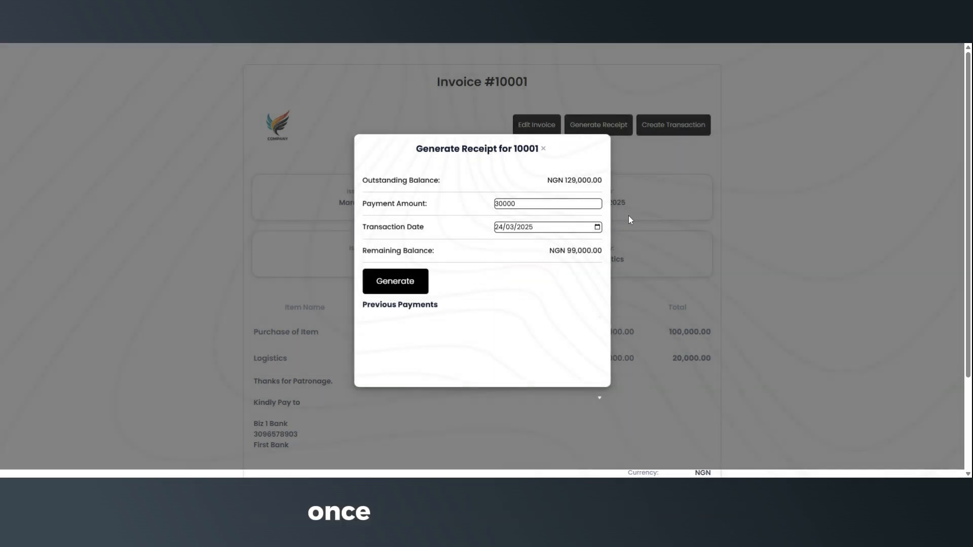
{"action": "scroll", "coordinate": [637, 205], "scroll_direction": "down", "scroll_amount": 5}
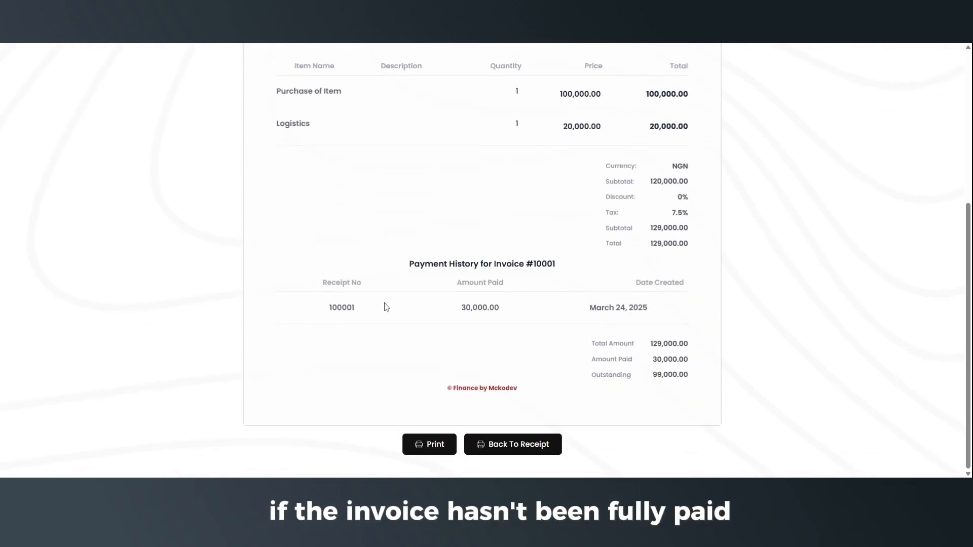
{"action": "scroll", "coordinate": [598, 304], "scroll_direction": "up", "scroll_amount": 5}
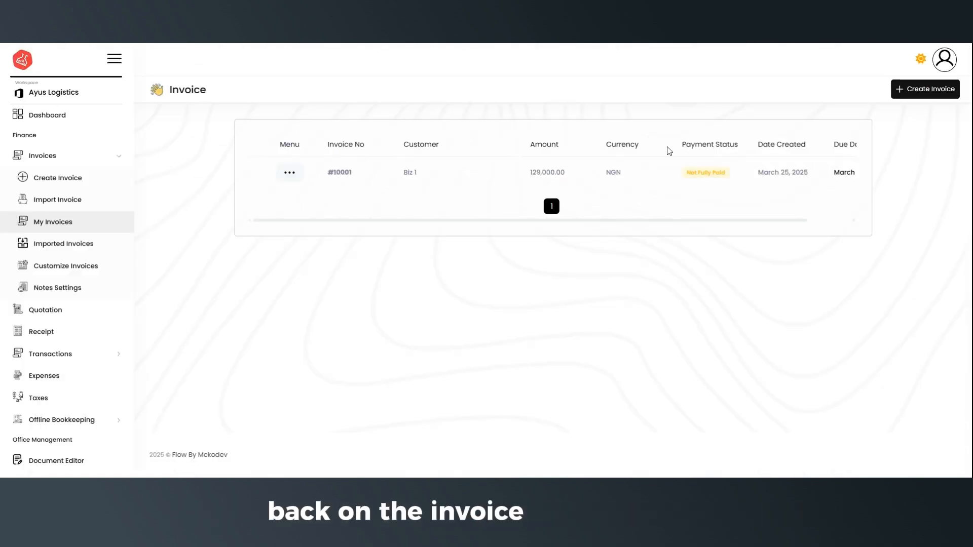
Use Create From on invoice #10001's actions menu to copy it as #10002.
{"action": "left_click", "coordinate": [292, 170]}
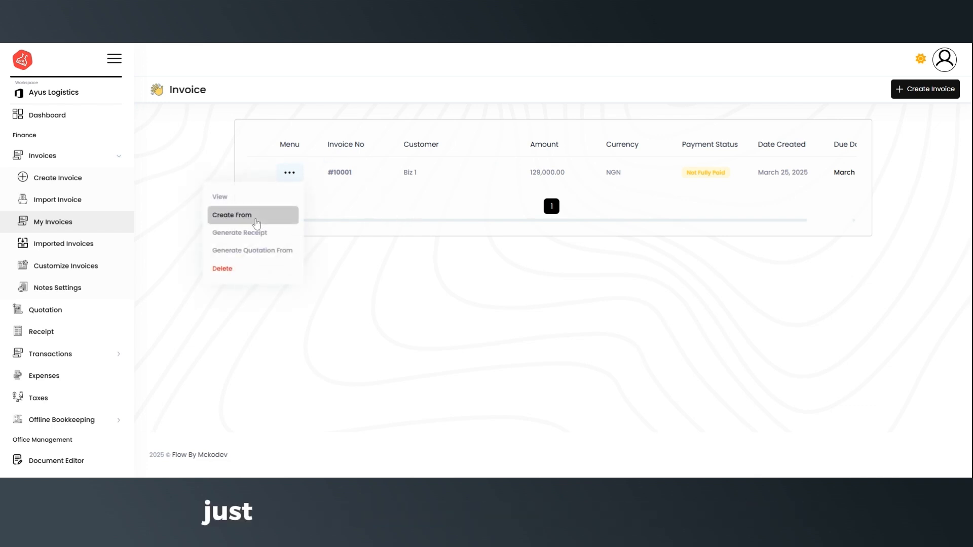
{"action": "left_click", "coordinate": [253, 215]}
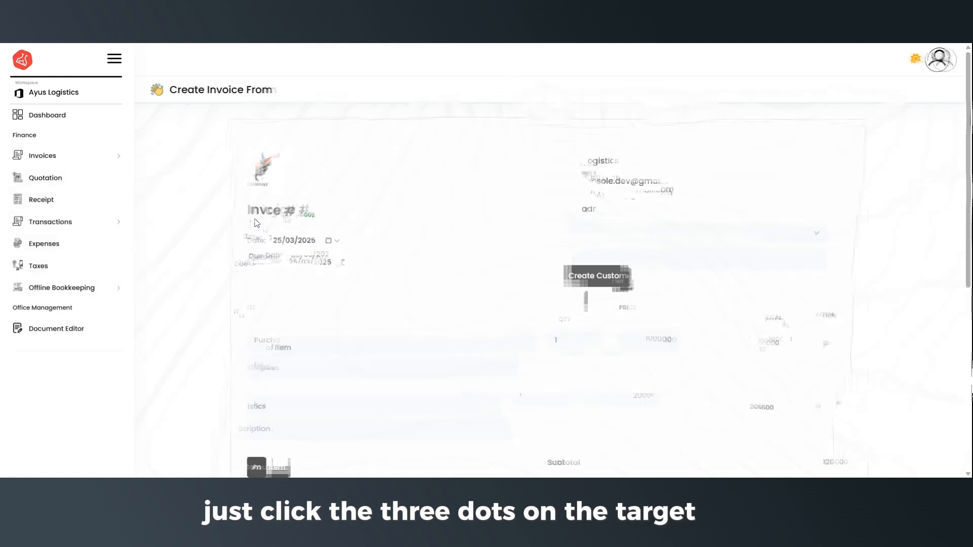
{"action": "scroll", "coordinate": [565, 213], "scroll_direction": "down", "scroll_amount": 4}
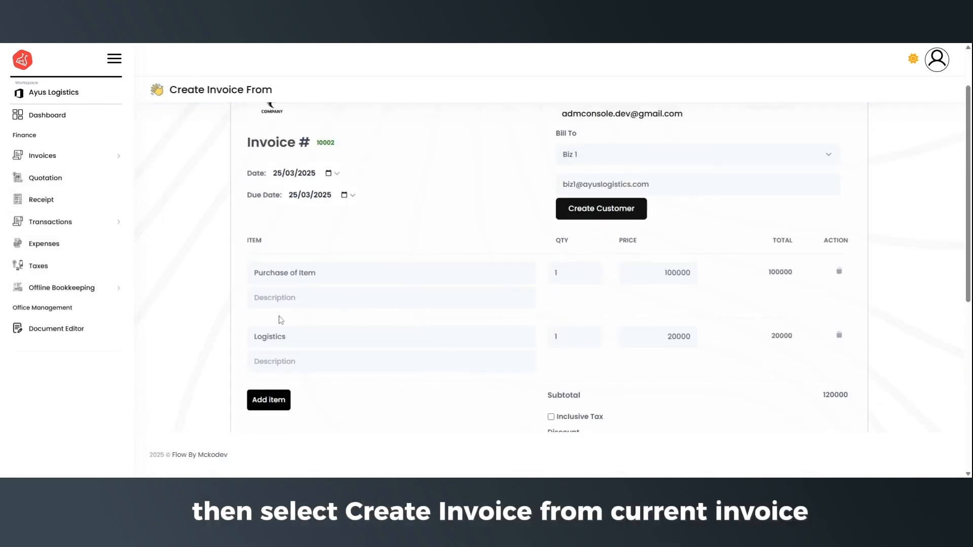
Fill in new customer Biz 2 with its e-mail and phone number.
{"action": "left_click", "coordinate": [605, 220]}
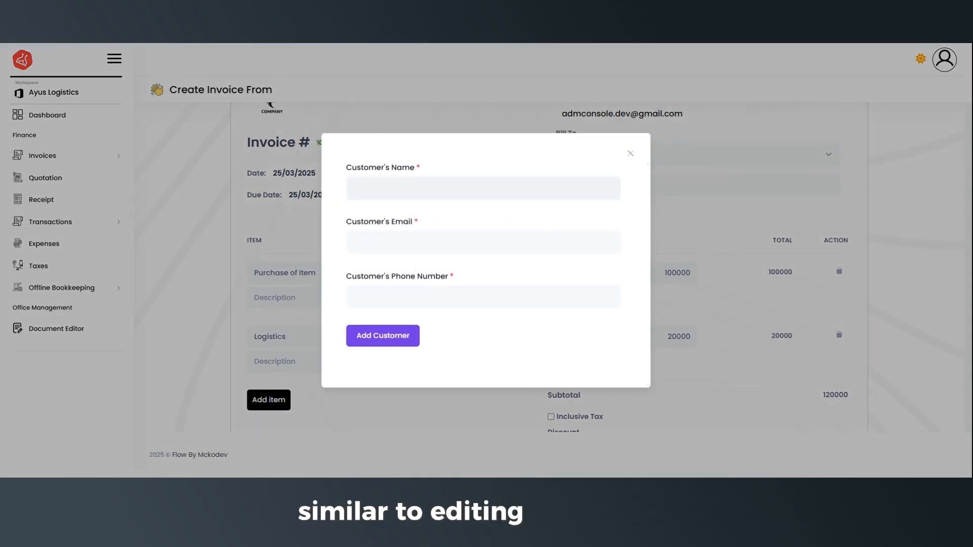
{"action": "type", "text": "Biz 2"}
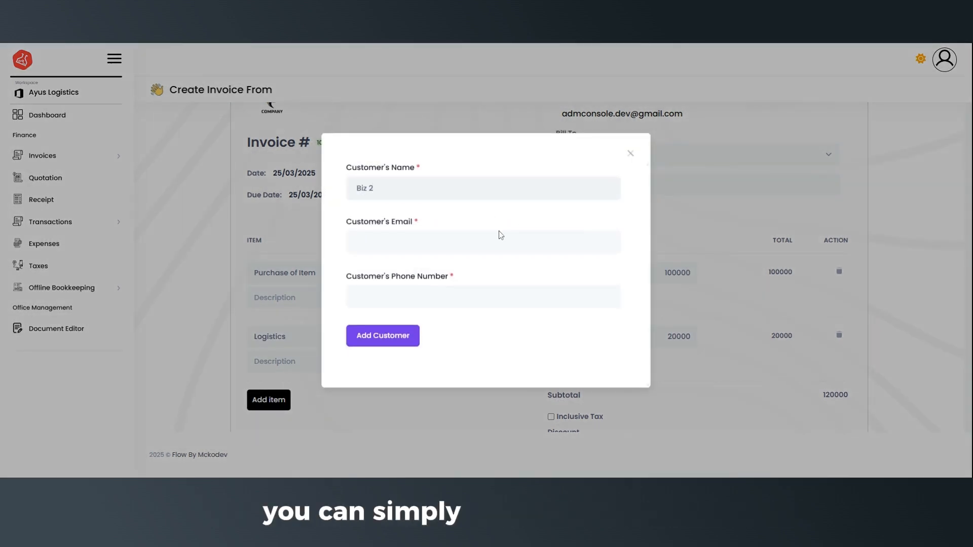
{"action": "left_click", "coordinate": [501, 235]}
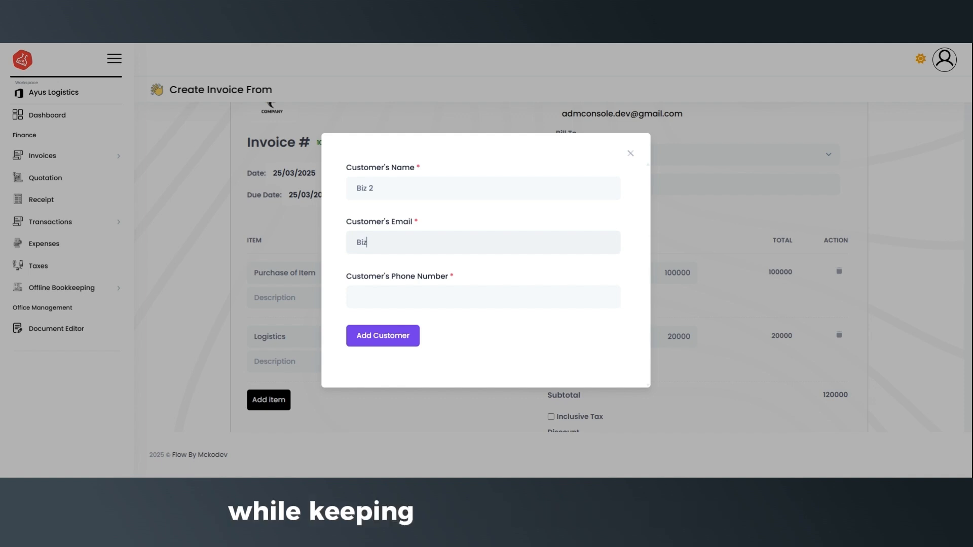
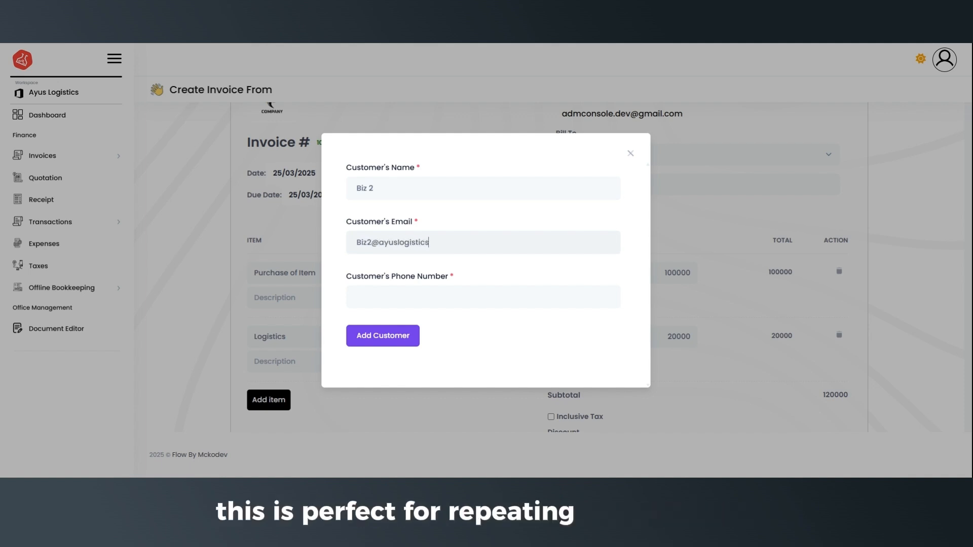
{"action": "left_click", "coordinate": [447, 297]}
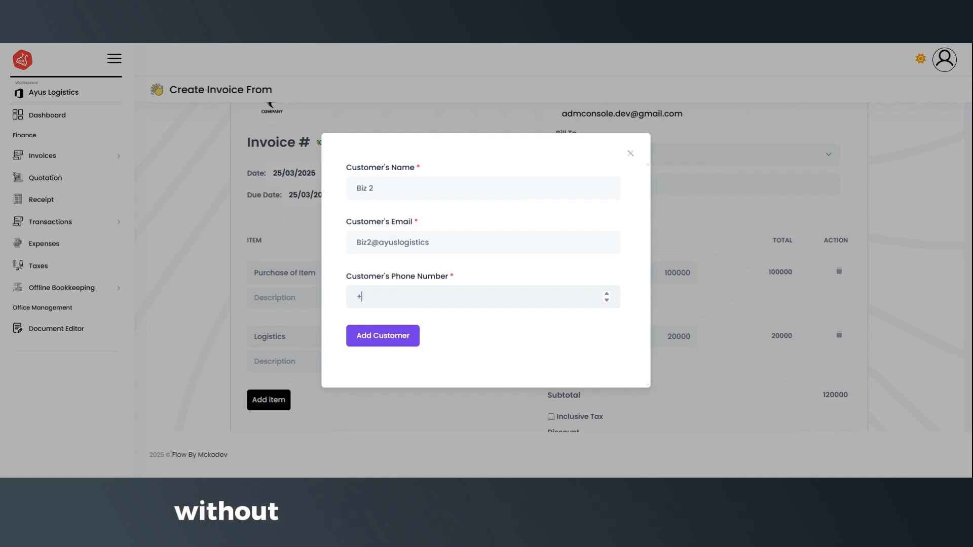
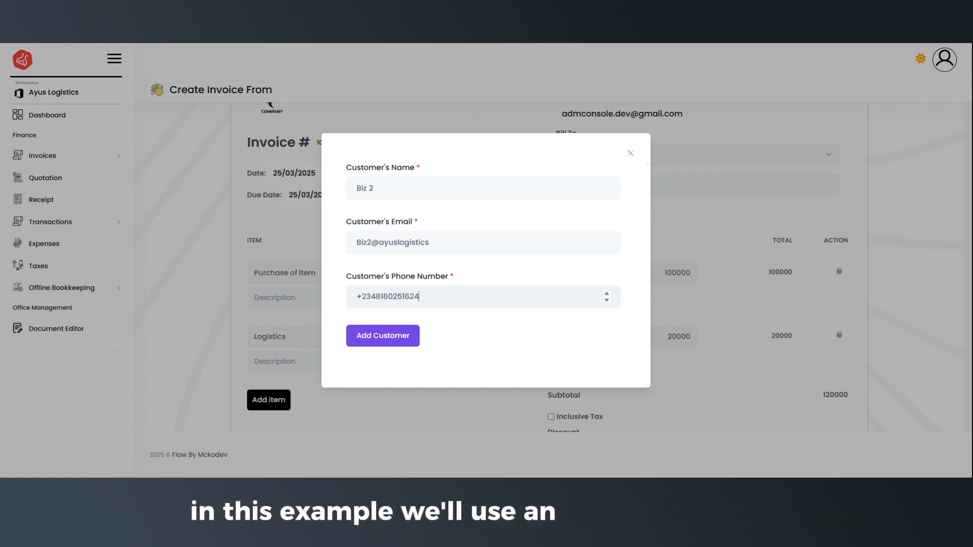
Save Biz 2 as the customer and make the 7.5% tax inclusive, totalling 120000.00.
{"action": "left_click", "coordinate": [398, 339]}
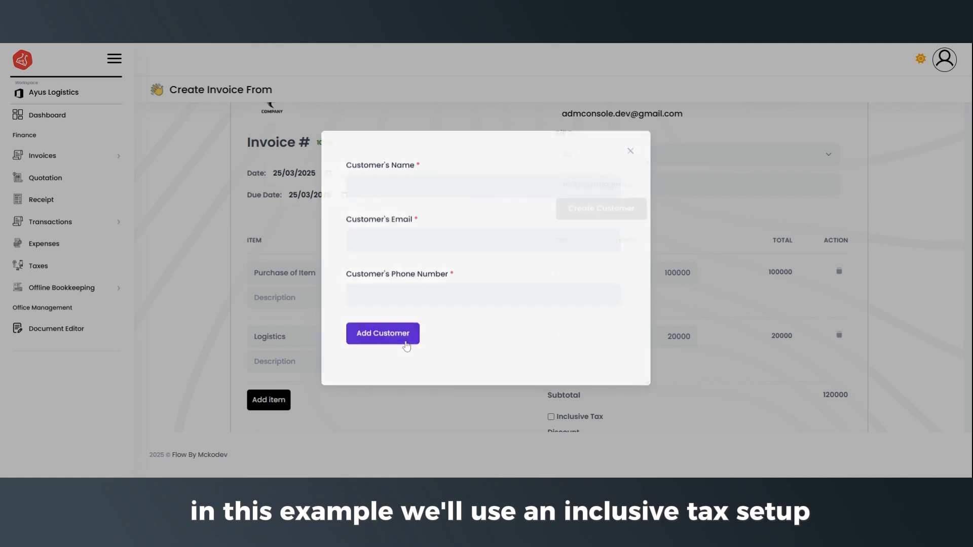
{"action": "scroll", "coordinate": [558, 243], "scroll_direction": "down", "scroll_amount": 6}
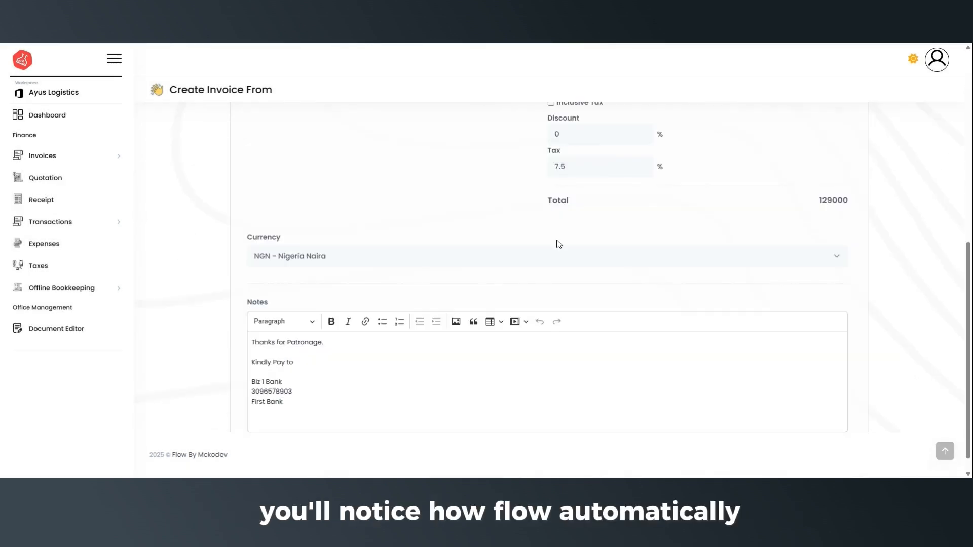
{"action": "scroll", "coordinate": [624, 237], "scroll_direction": "up", "scroll_amount": 1}
{"action": "scroll", "coordinate": [623, 237], "scroll_direction": "up", "scroll_amount": 3}
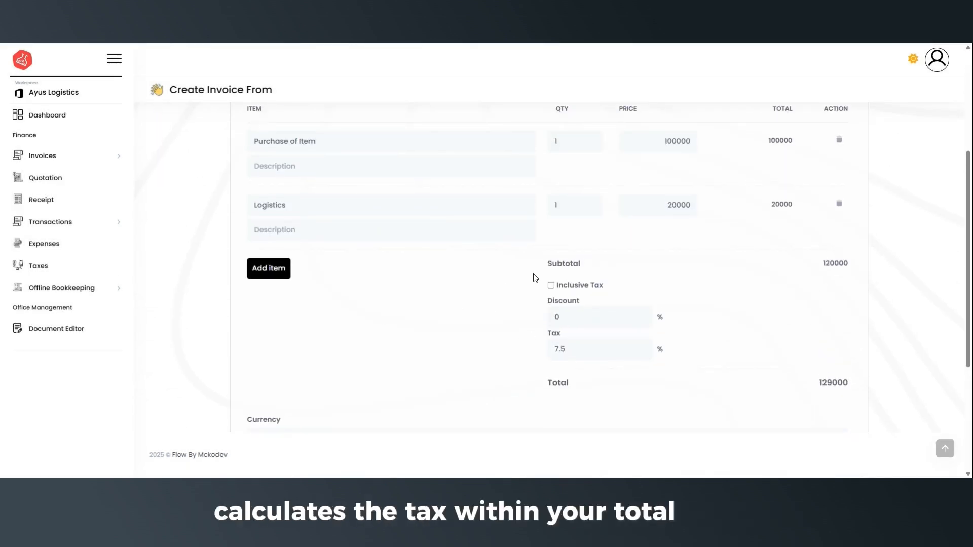
{"action": "left_click", "coordinate": [552, 286]}
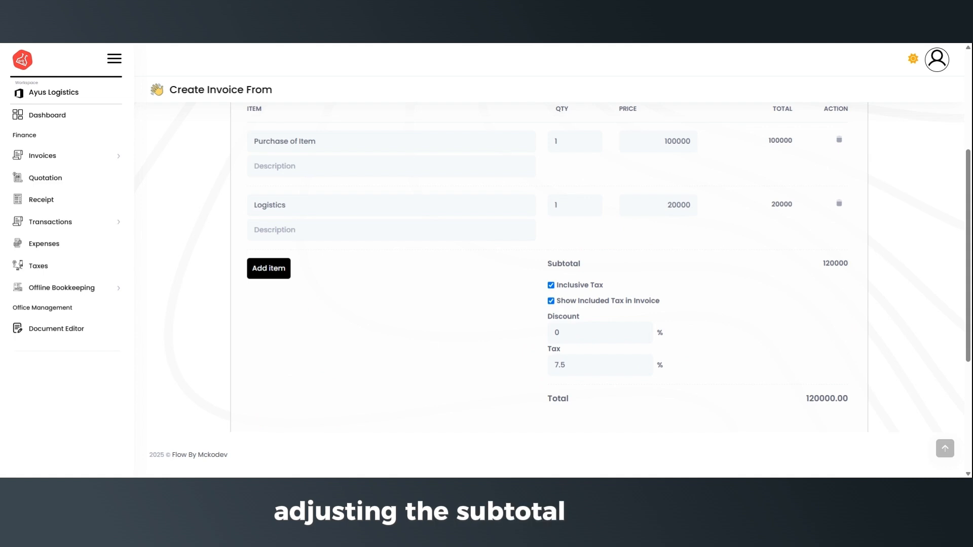
Check the bank-payment notes and create Invoice #10002 for Biz 2.
{"action": "scroll", "coordinate": [691, 245], "scroll_direction": "down", "scroll_amount": 4}
{"action": "scroll", "coordinate": [608, 288], "scroll_direction": "down", "scroll_amount": 1}
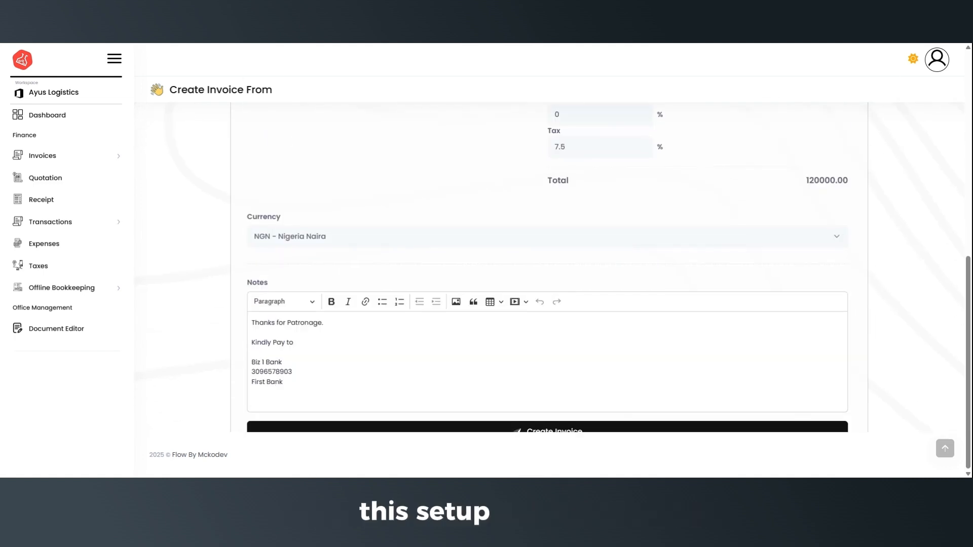
{"action": "left_click", "coordinate": [283, 382]}
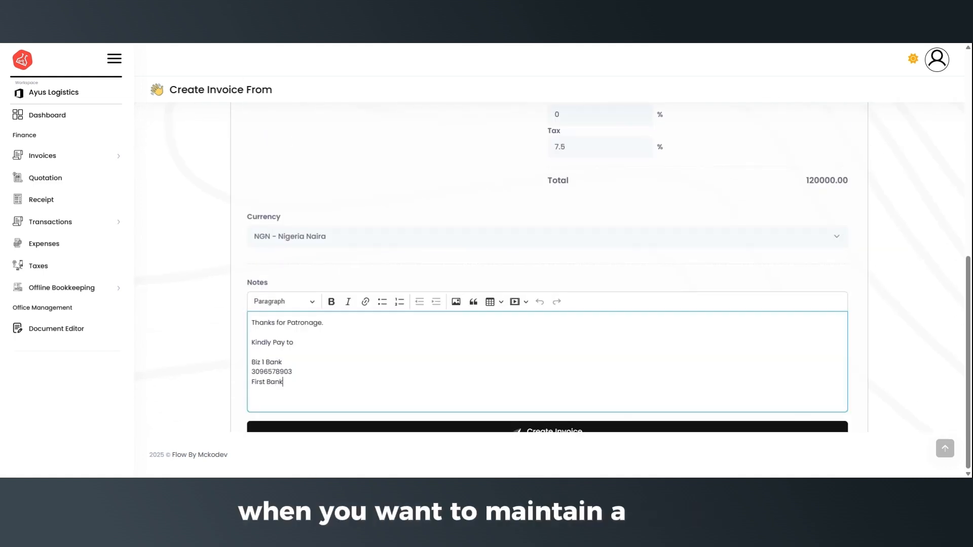
{"action": "left_click", "coordinate": [283, 362]}
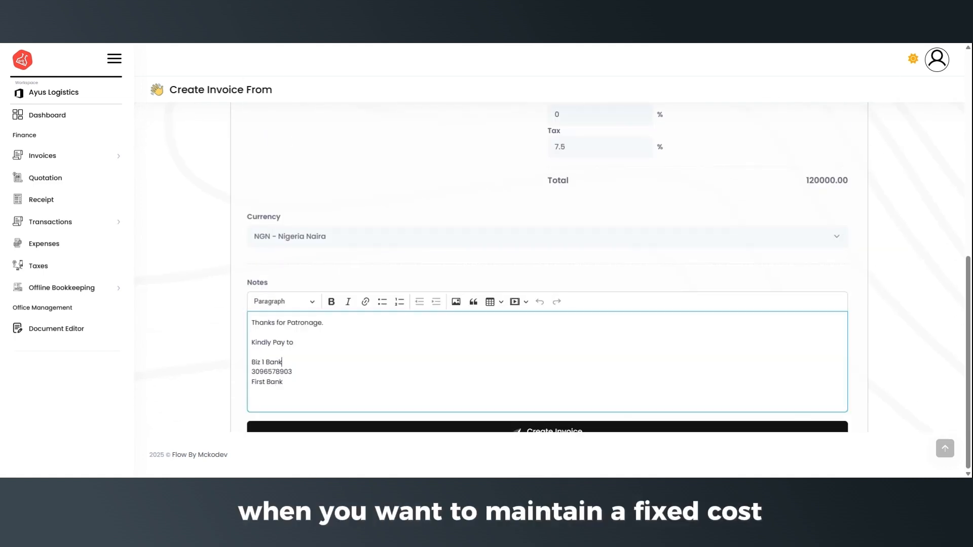
{"action": "left_click", "coordinate": [671, 427]}
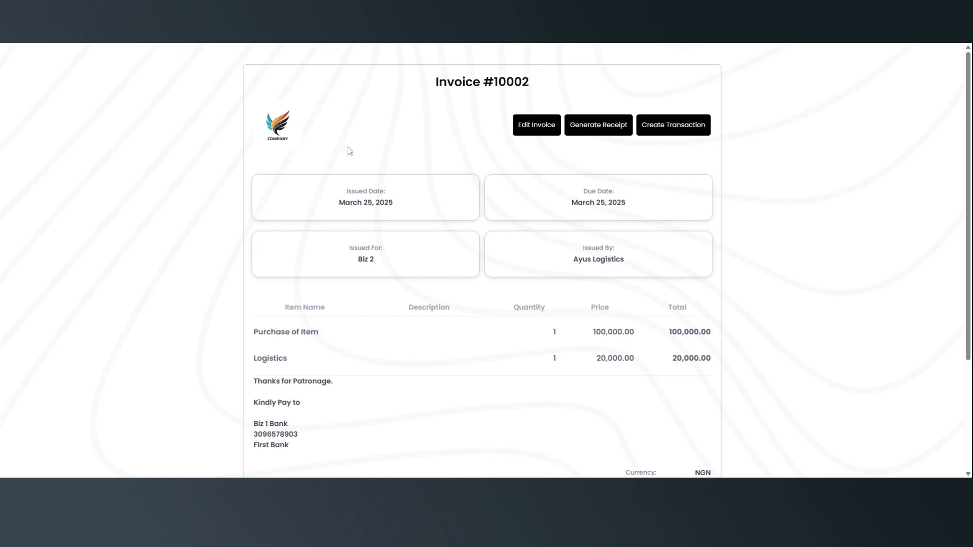
Go to My Invoices to list #10002 (Biz 2, Paid) and #10001 (Not Fully Paid).
{"action": "scroll", "coordinate": [524, 249], "scroll_direction": "down", "scroll_amount": 1}
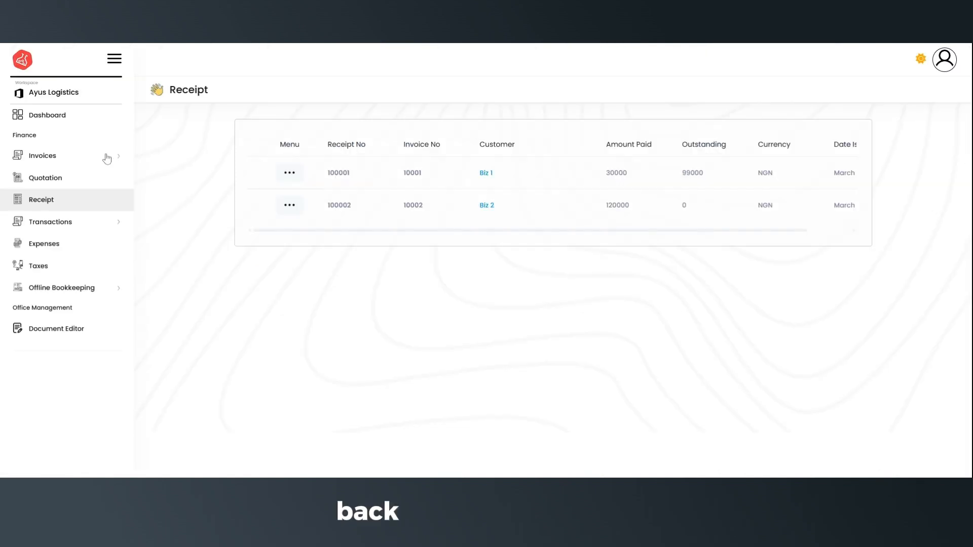
{"action": "left_click", "coordinate": [104, 157]}
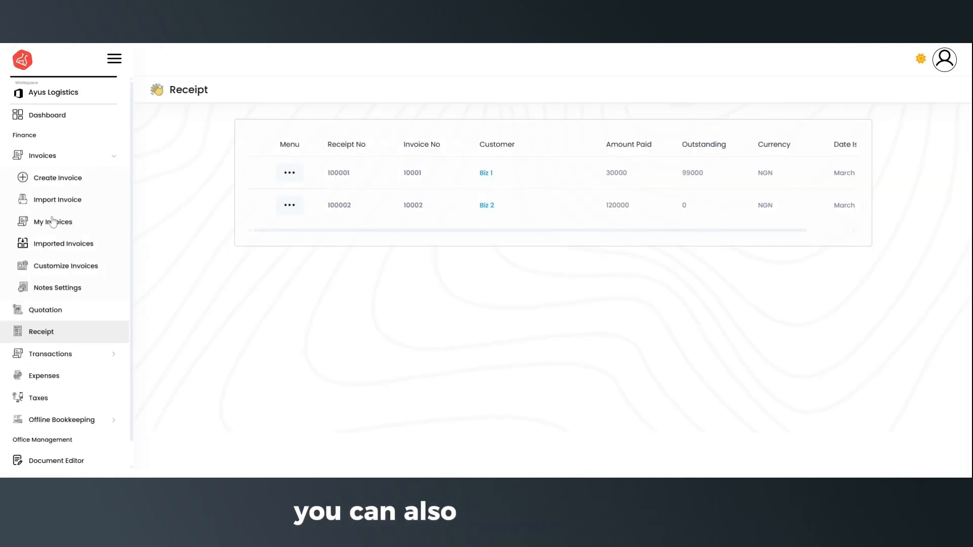
{"action": "left_click", "coordinate": [56, 225]}
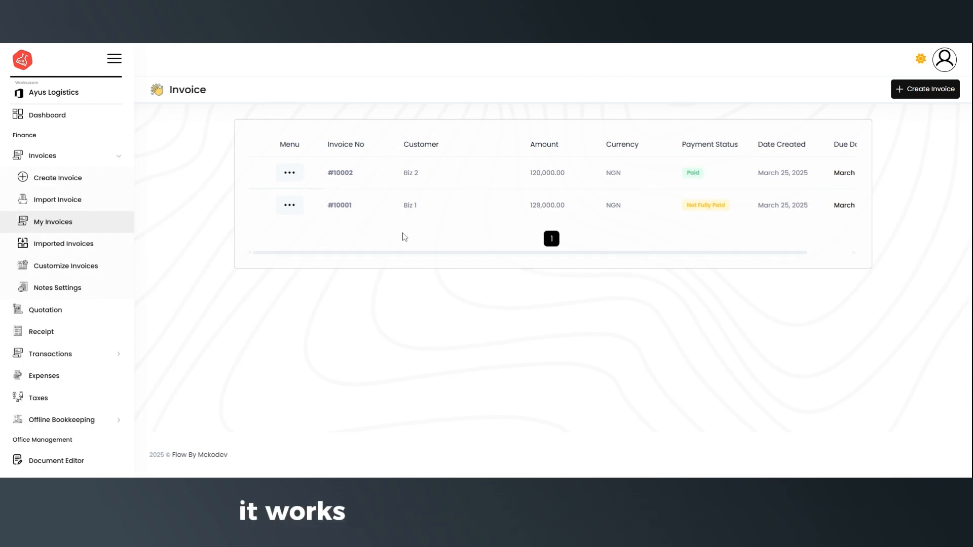
Generate a quotation for Biz 2 from invoice #10001's actions menu.
{"action": "left_click", "coordinate": [293, 206]}
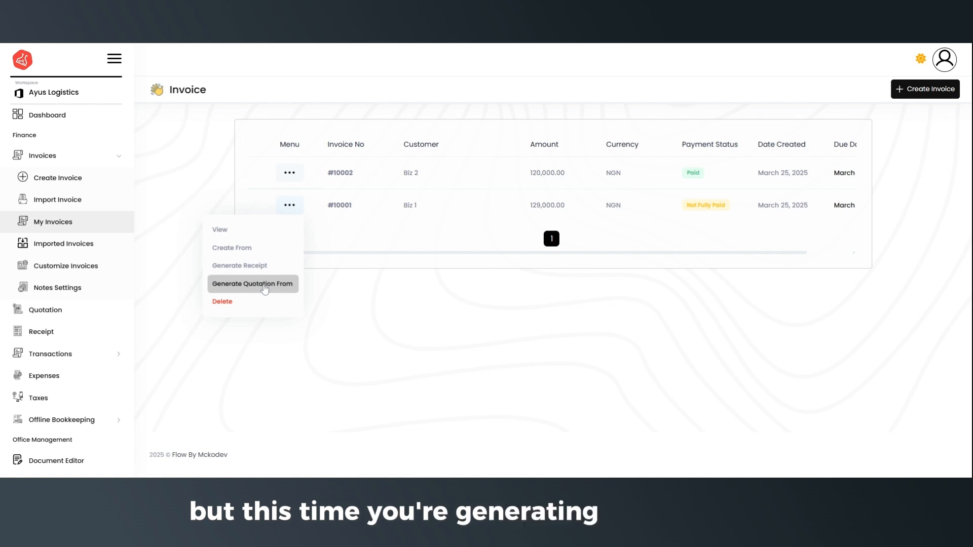
{"action": "left_click", "coordinate": [264, 287]}
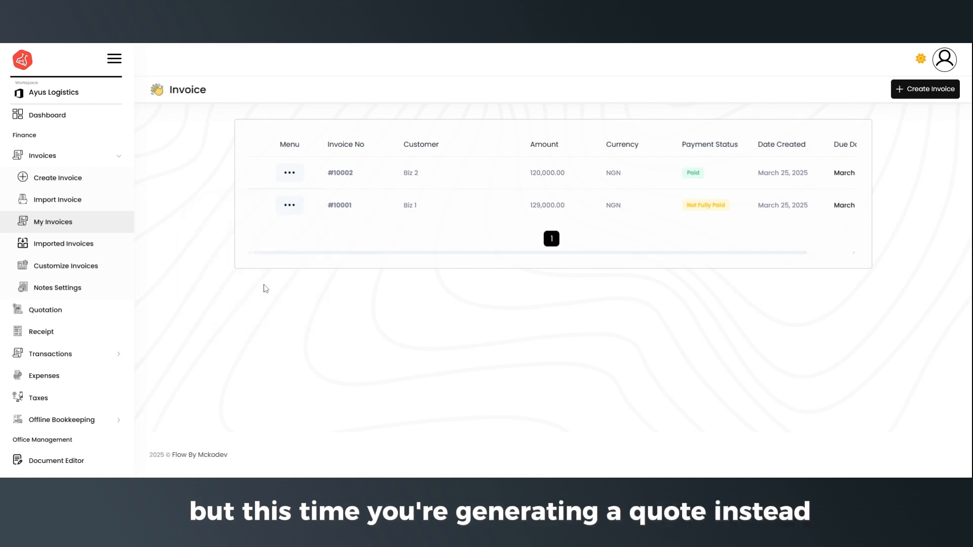
{"action": "scroll", "coordinate": [406, 211], "scroll_direction": "down", "scroll_amount": 1}
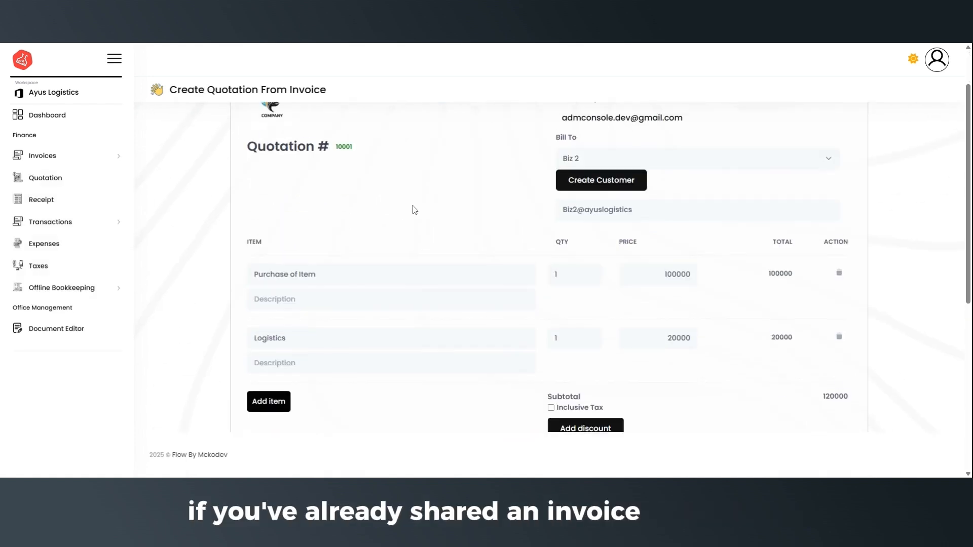
{"action": "scroll", "coordinate": [414, 209], "scroll_direction": "down", "scroll_amount": 1}
{"action": "scroll", "coordinate": [412, 211], "scroll_direction": "up", "scroll_amount": 1}
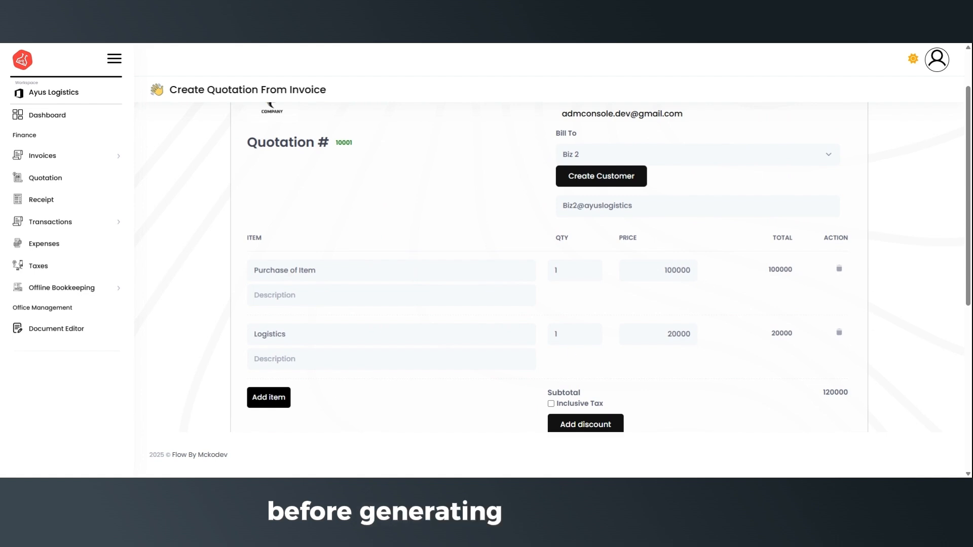
{"action": "scroll", "coordinate": [743, 343], "scroll_direction": "down", "scroll_amount": 2}
Add the 7.5% tax as inclusive so the total stays 120000.00.
{"action": "left_click", "coordinate": [583, 325]}
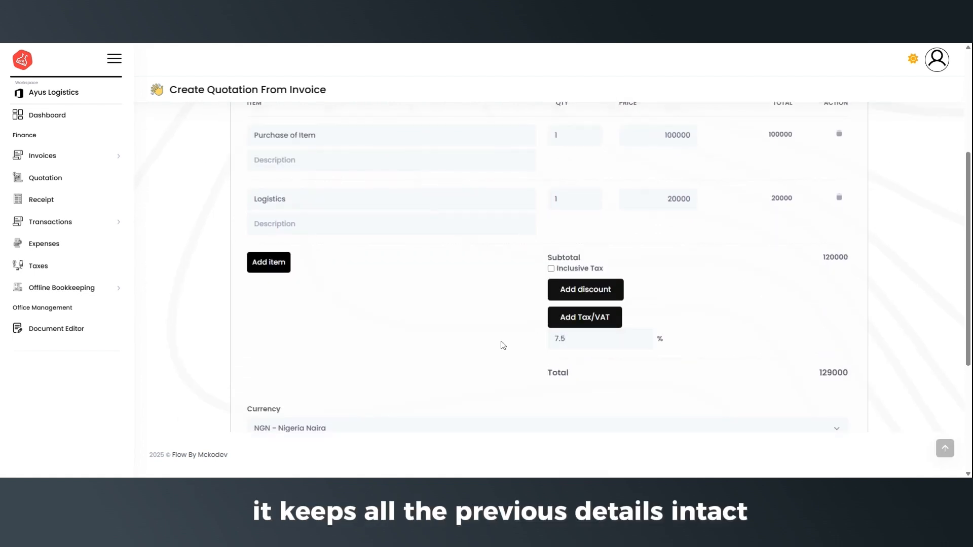
{"action": "left_click", "coordinate": [551, 269]}
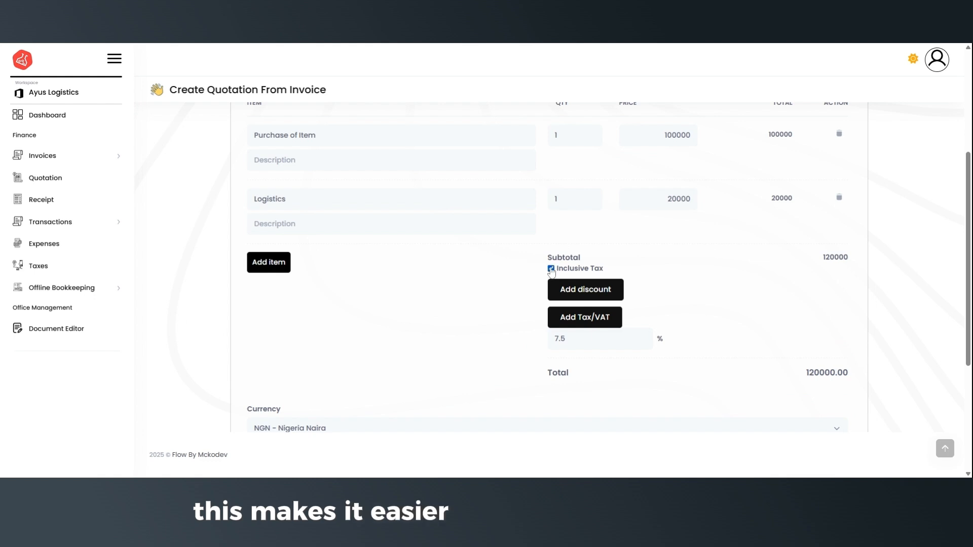
{"action": "scroll", "coordinate": [489, 267], "scroll_direction": "down", "scroll_amount": 3}
Create Quotation #10001 and check its 0% discount, 7.5% tax and 120,000.00 NGN total.
{"action": "left_click", "coordinate": [555, 415]}
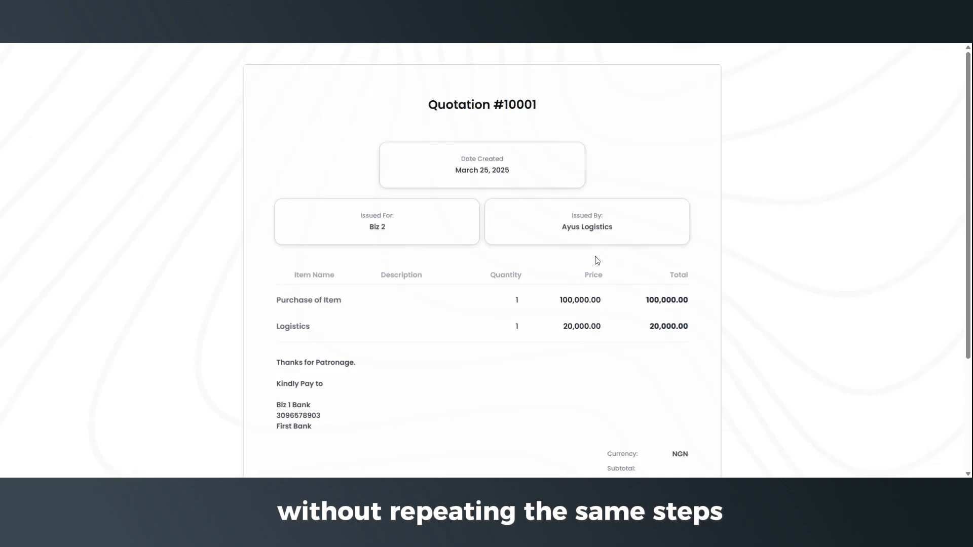
{"action": "scroll", "coordinate": [615, 158], "scroll_direction": "down", "scroll_amount": 3}
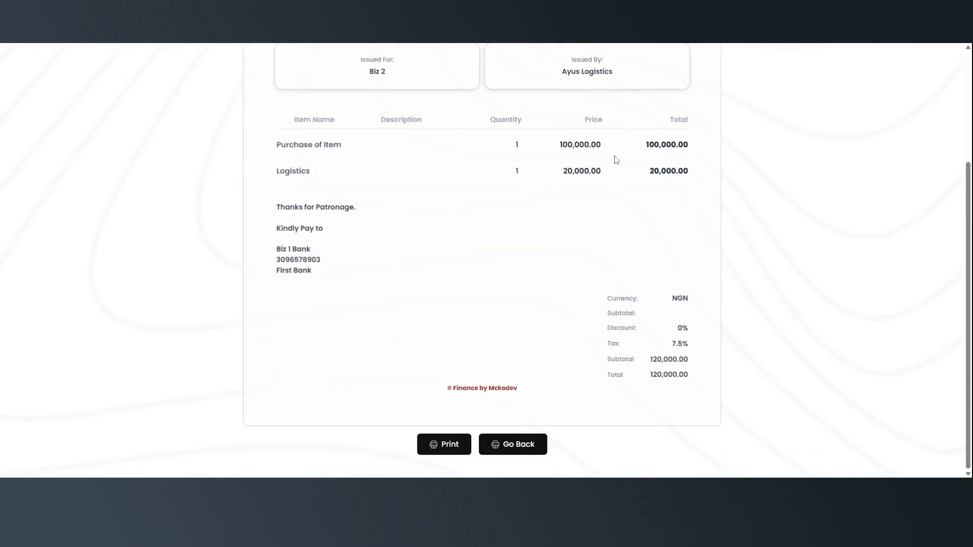